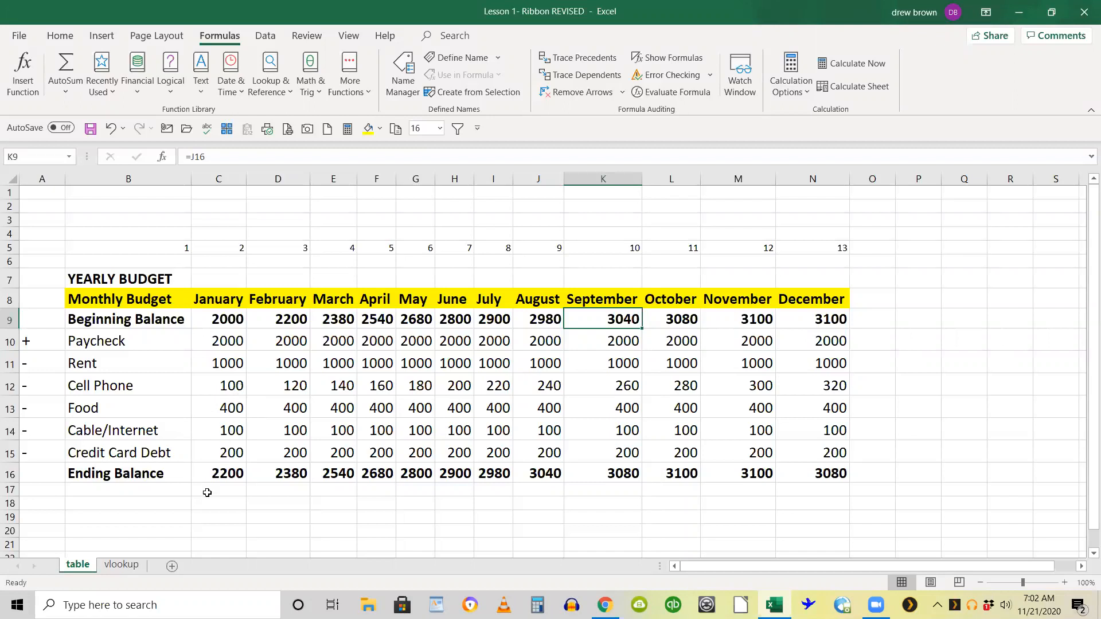
- On the vlookup sheet, start a VLOOKUP formula in Scenario A's Cell Phone cell D8 with C8 as the lookup value
click(119, 565)
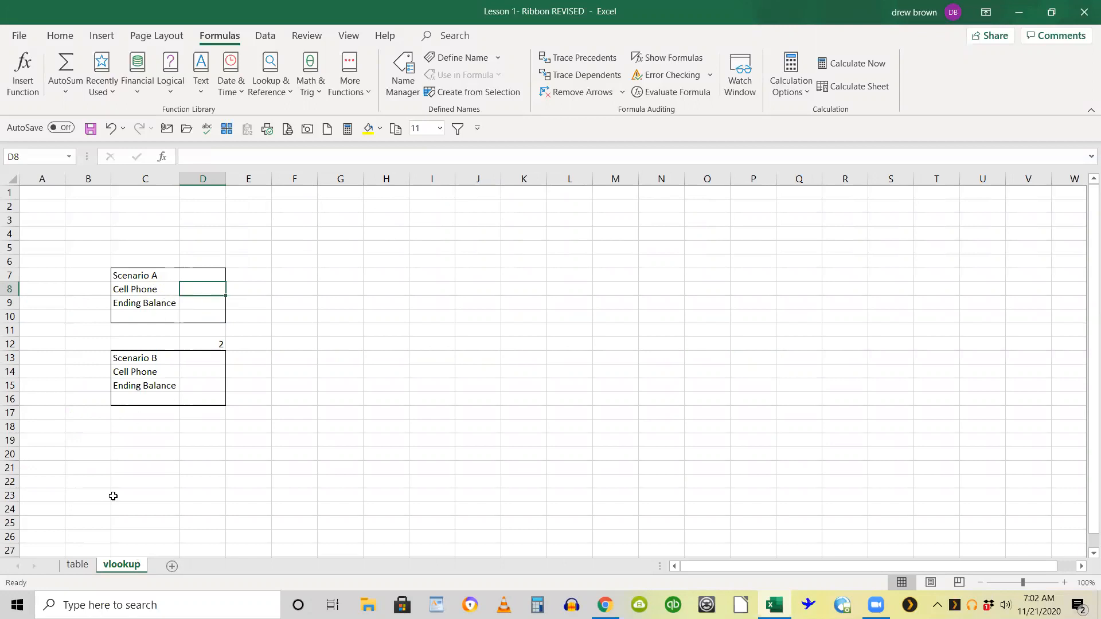
click(90, 566)
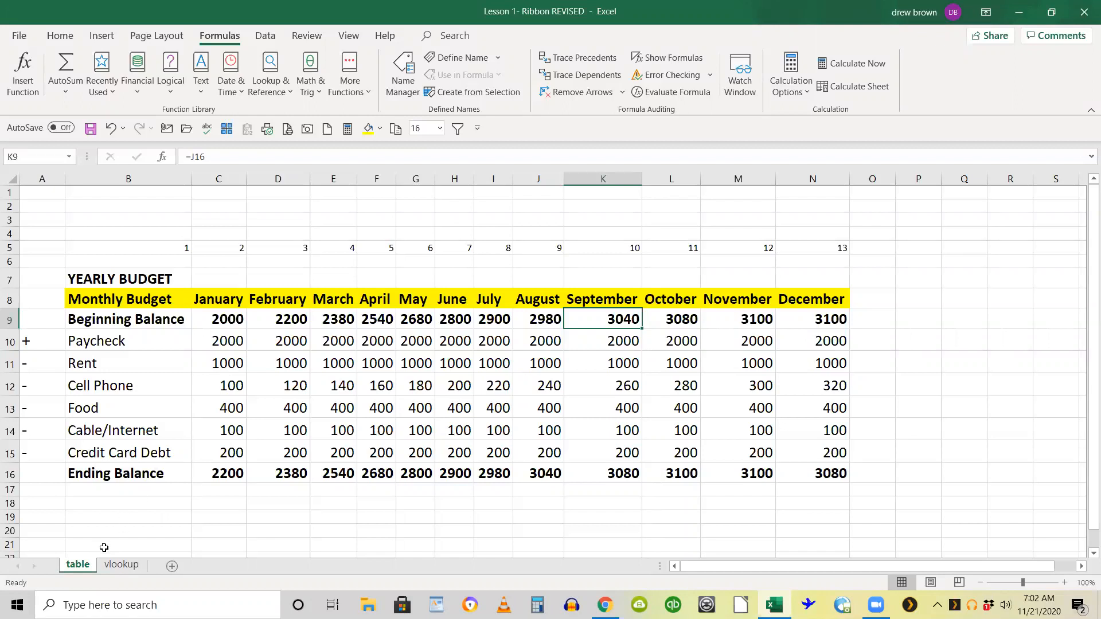
click(121, 565)
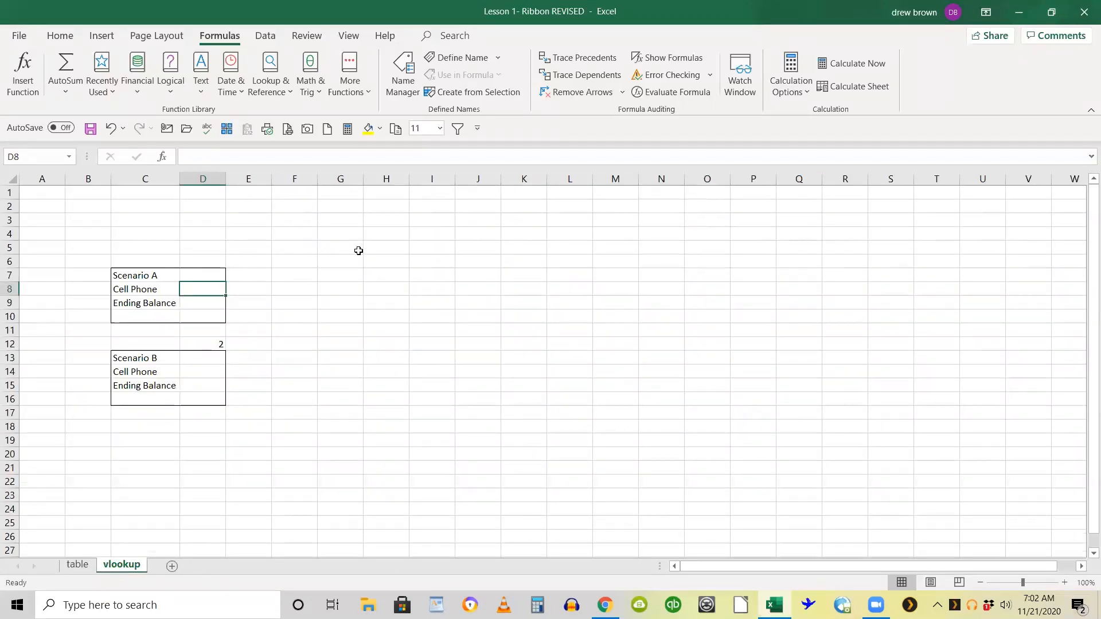
text(=vlookup)
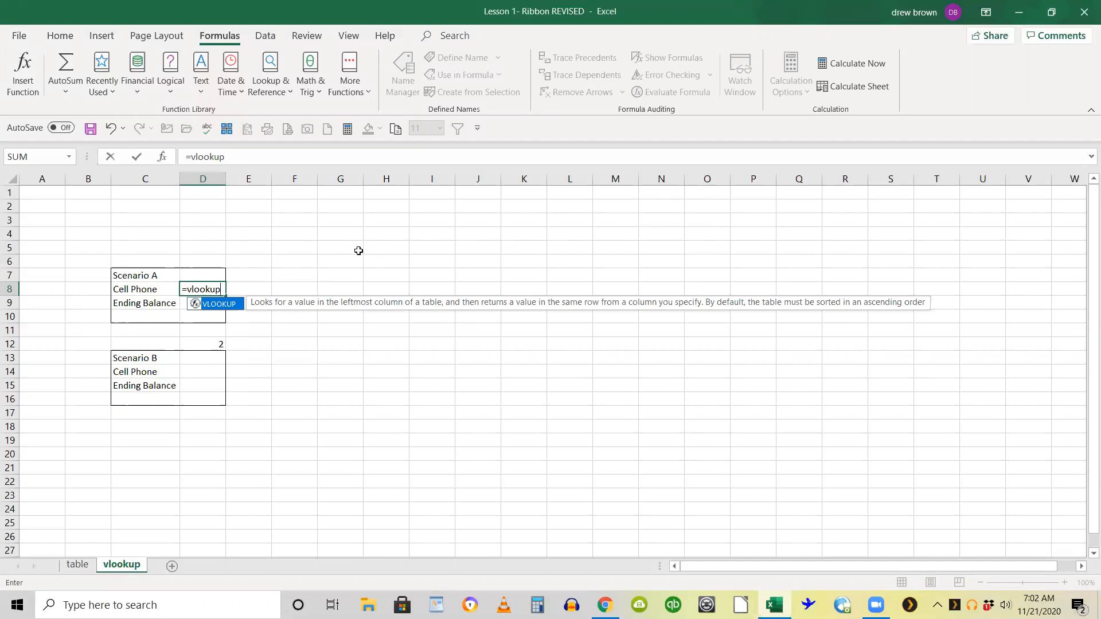
text(()
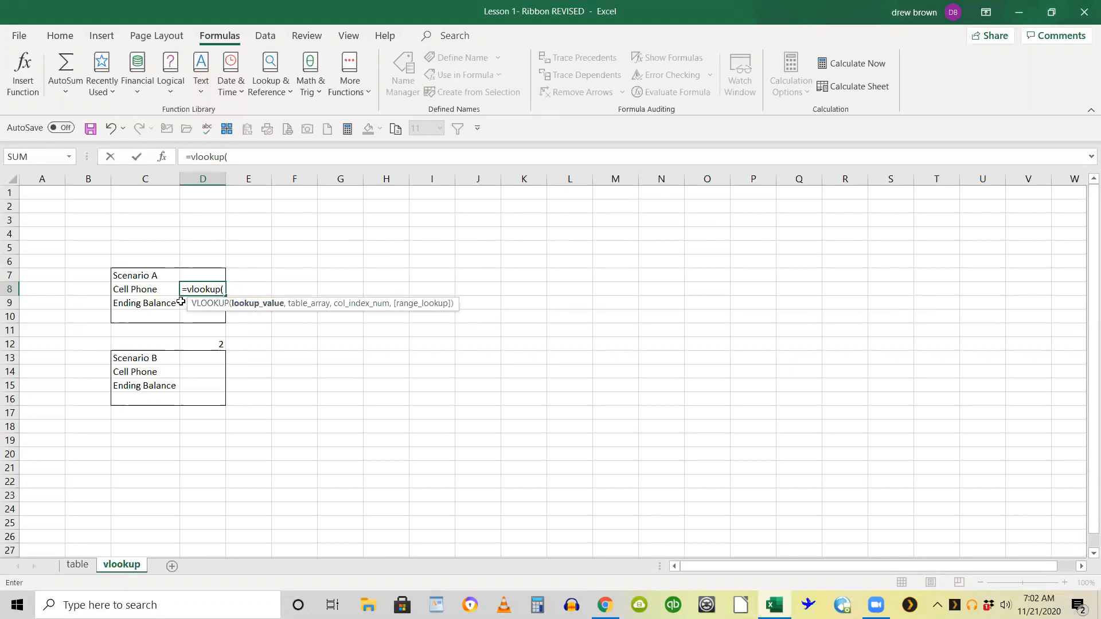
click(144, 289)
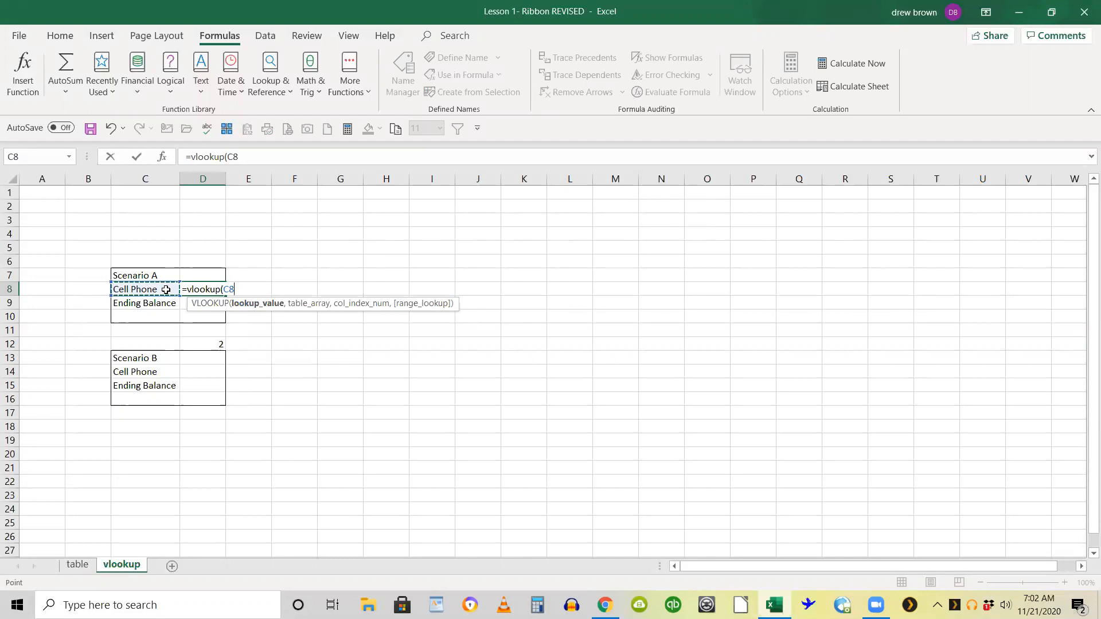
text(,)
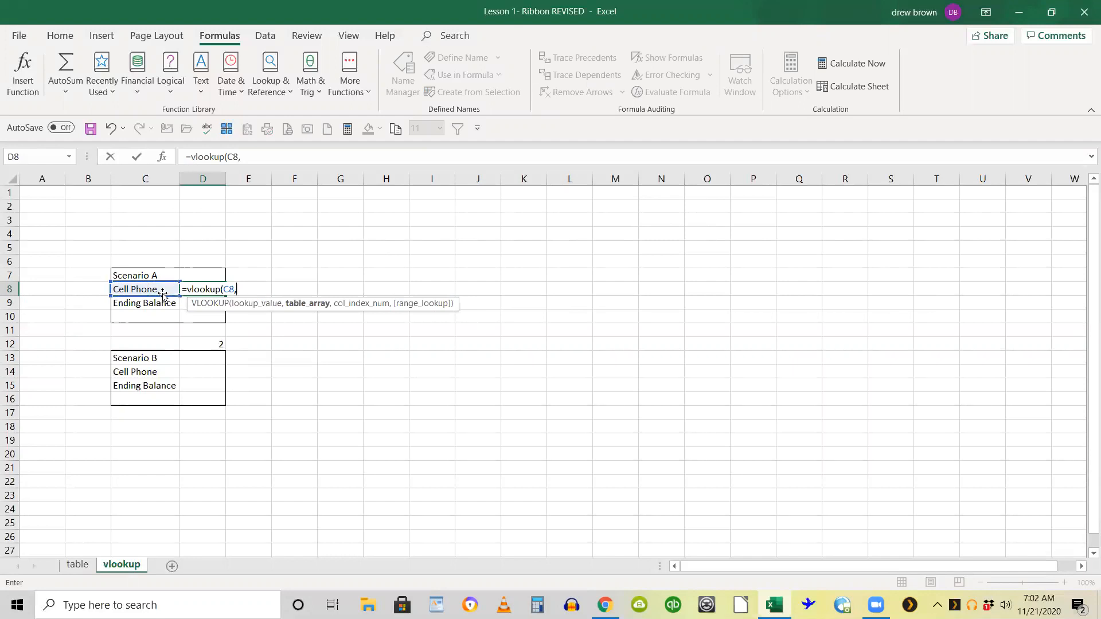
- Set the VLOOKUP's table array to the whole yearly budget table, table!B8:N16, including its header row
click(71, 567)
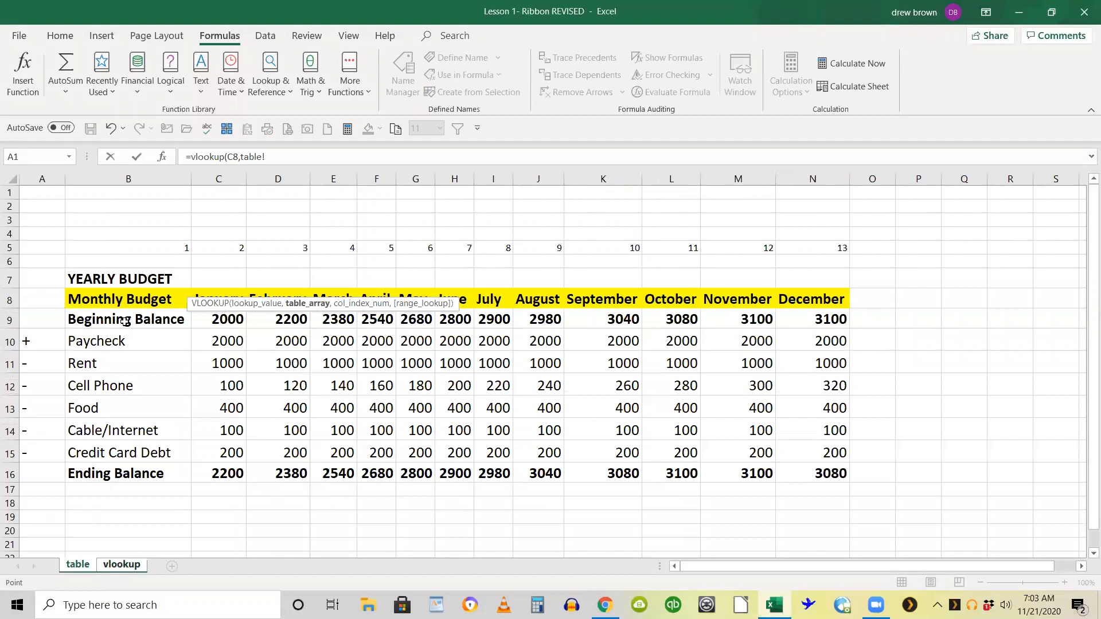
drag(109, 301, 822, 473)
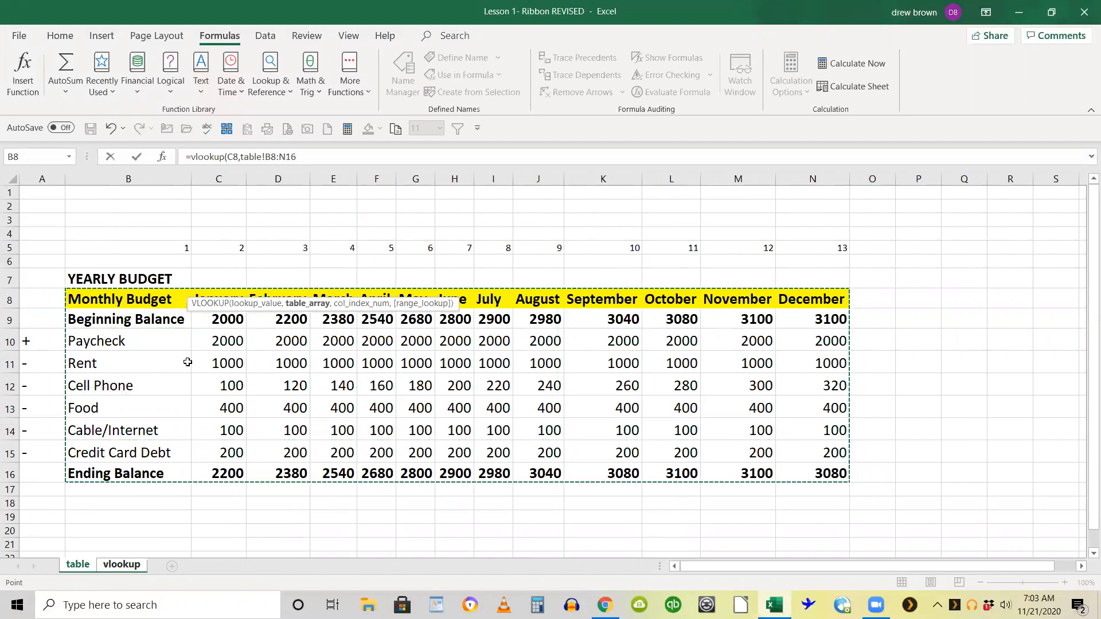
text(,)
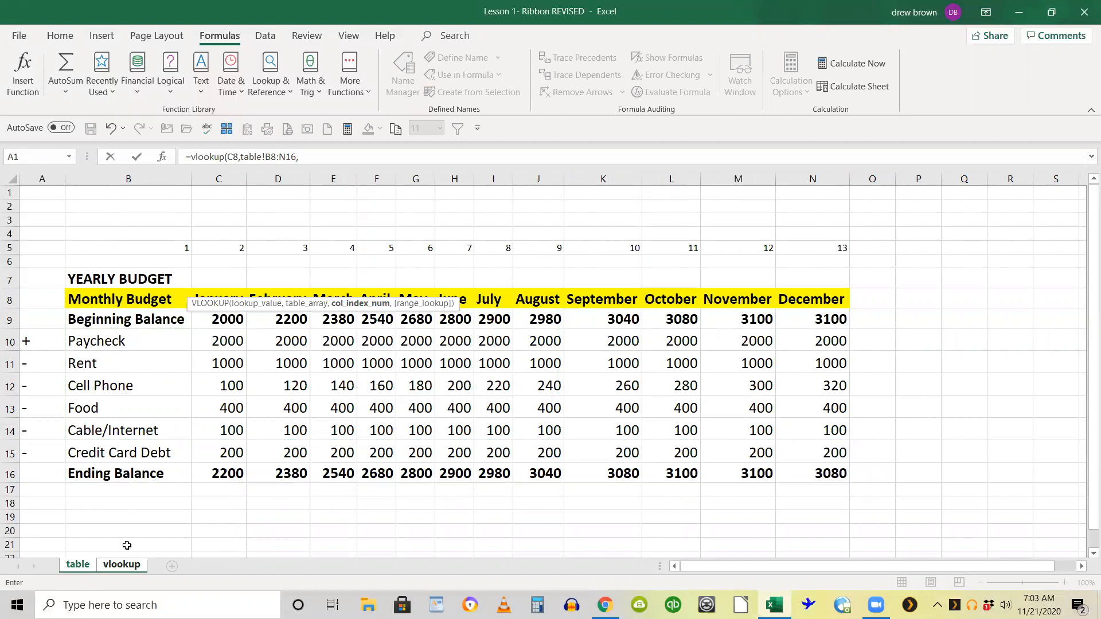
click(118, 567)
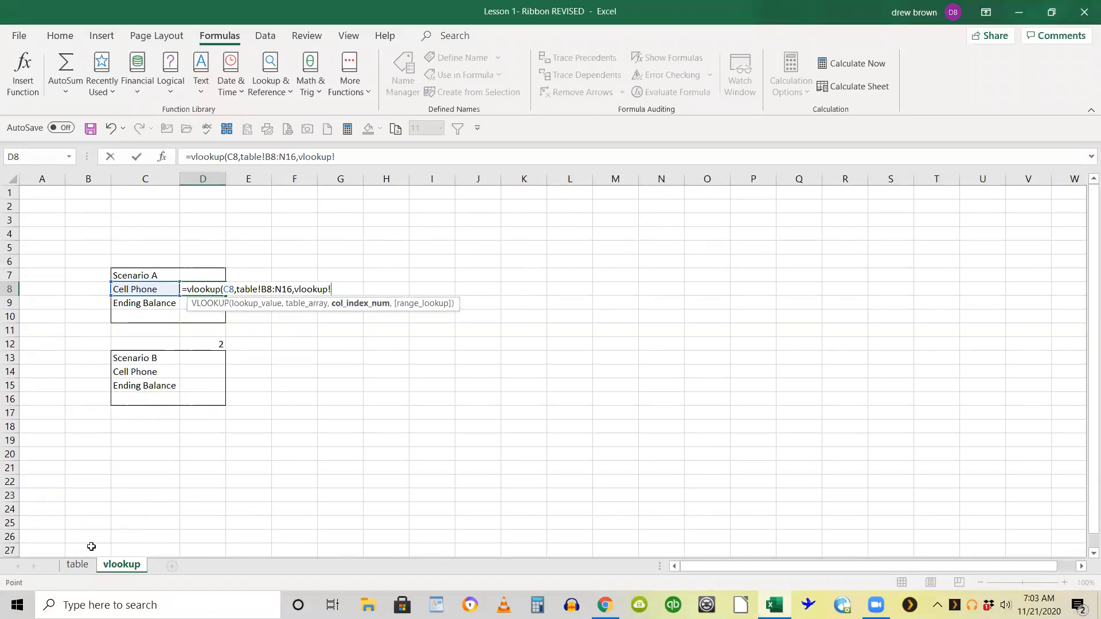
click(78, 565)
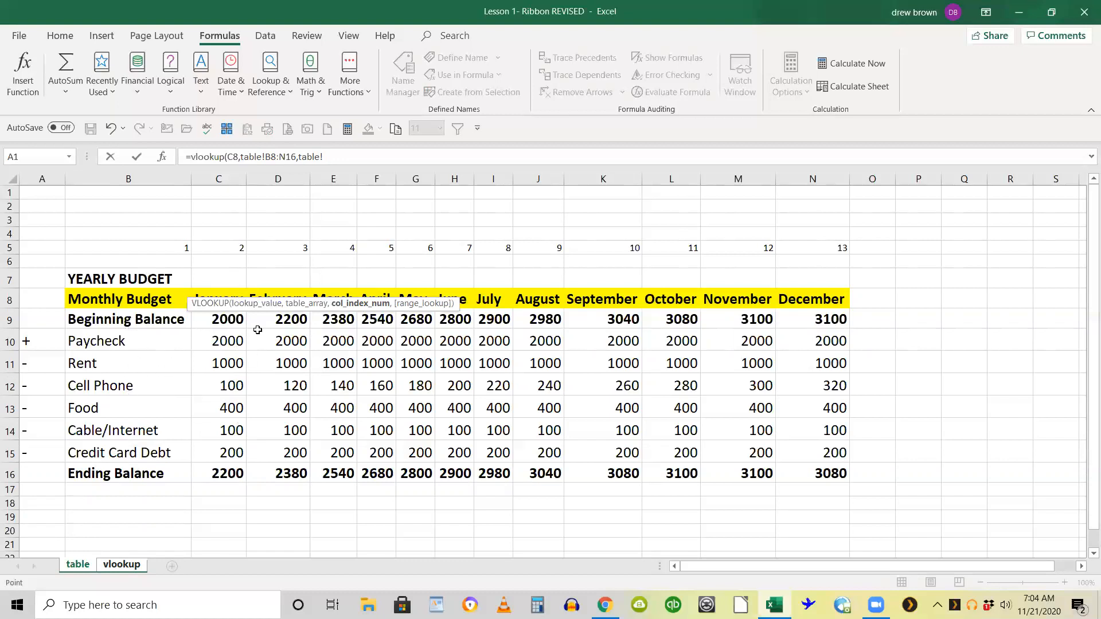
click(109, 568)
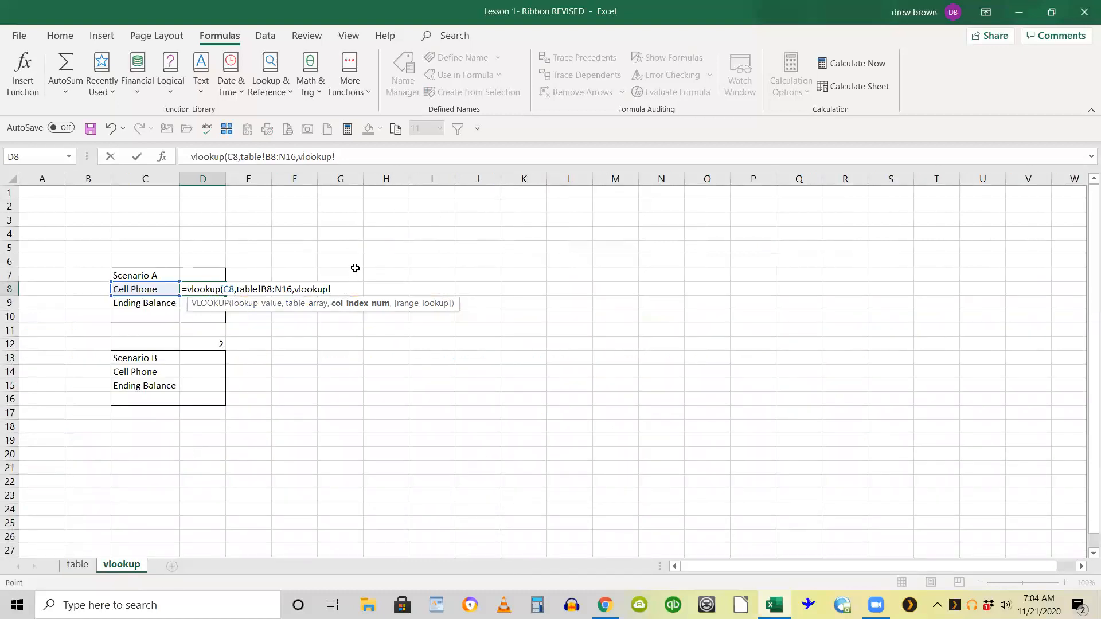
key(BackSpace)
key(BackSpace)
key(BackSpace)
key(BackSpace)
key(BackSpace)
key(BackSpace)
key(BackSpace)
key(BackSpace)
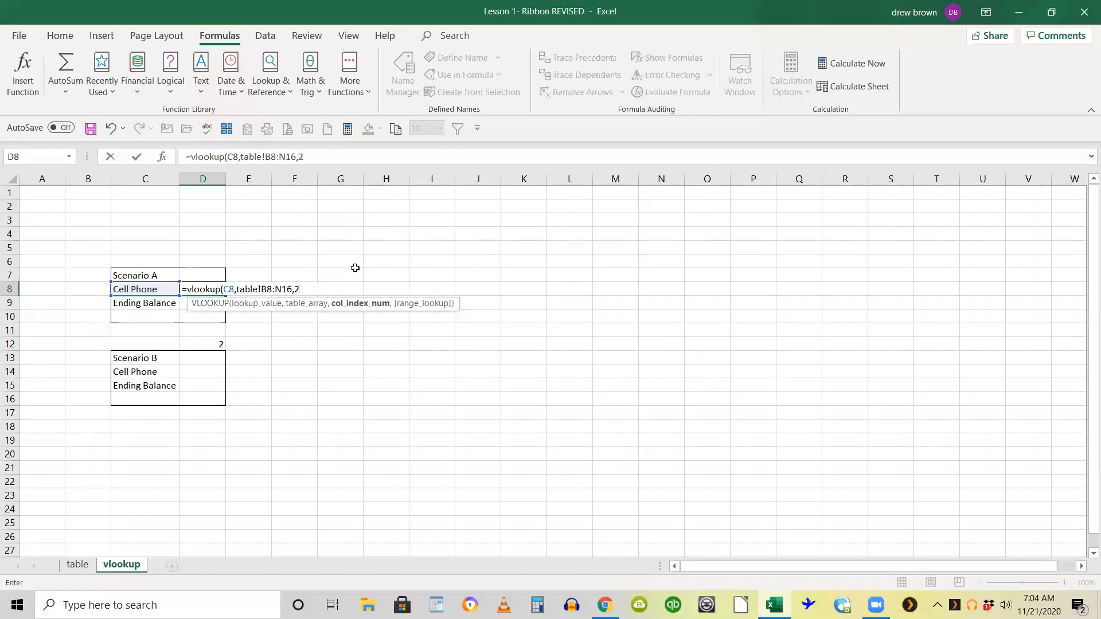
- Complete the VLOOKUP in D8 with column index 2 and FALSE for an exact match
text(2,)
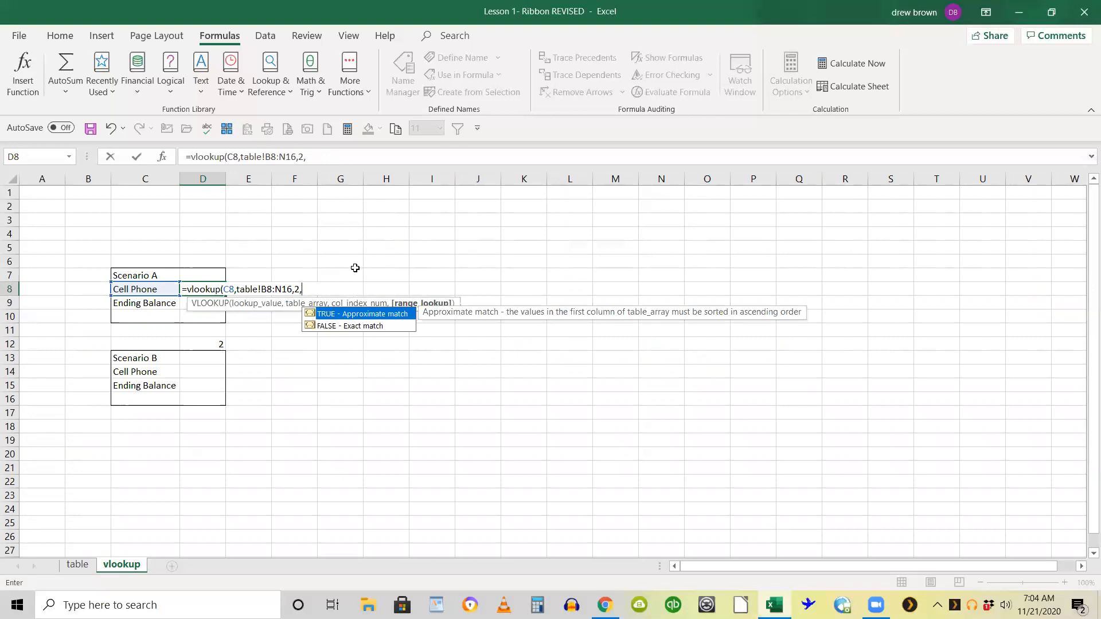
text(false)
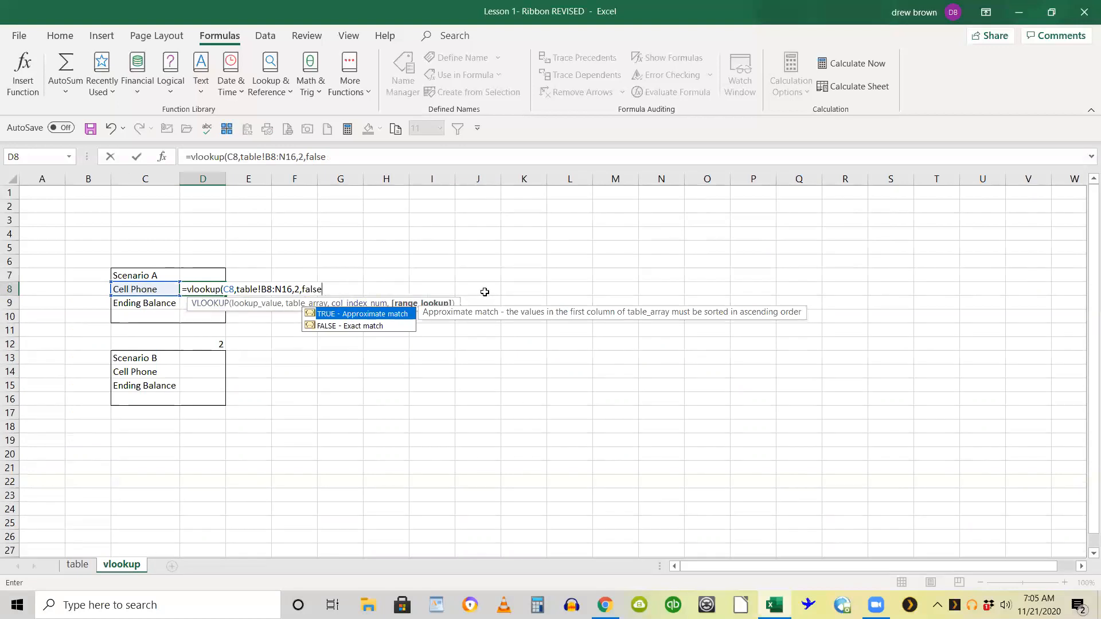
text())
key(Return)
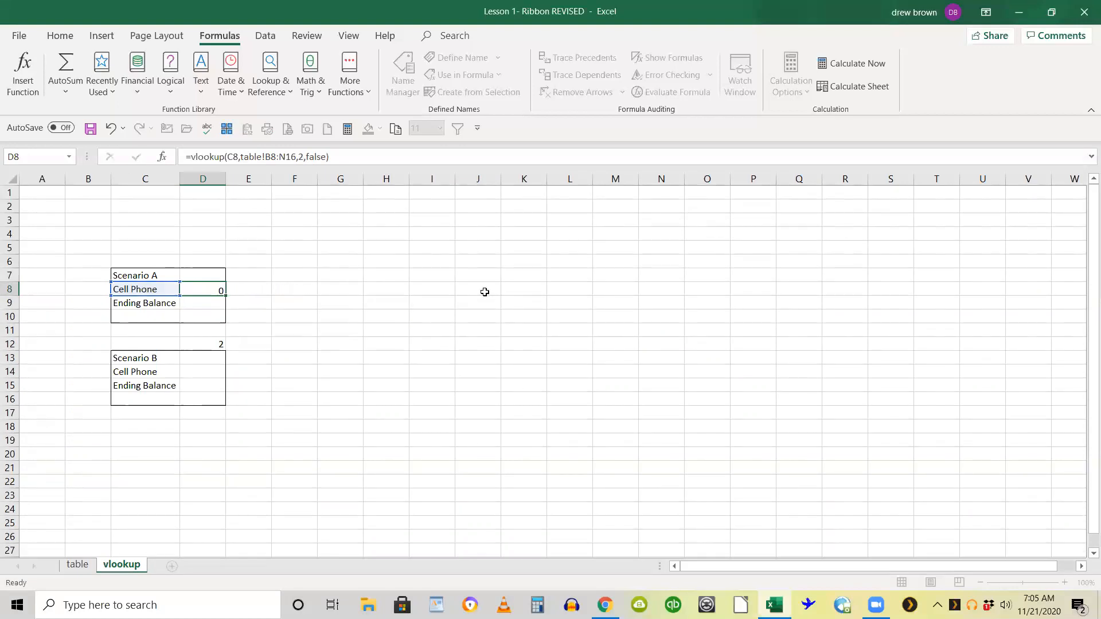
click(216, 291)
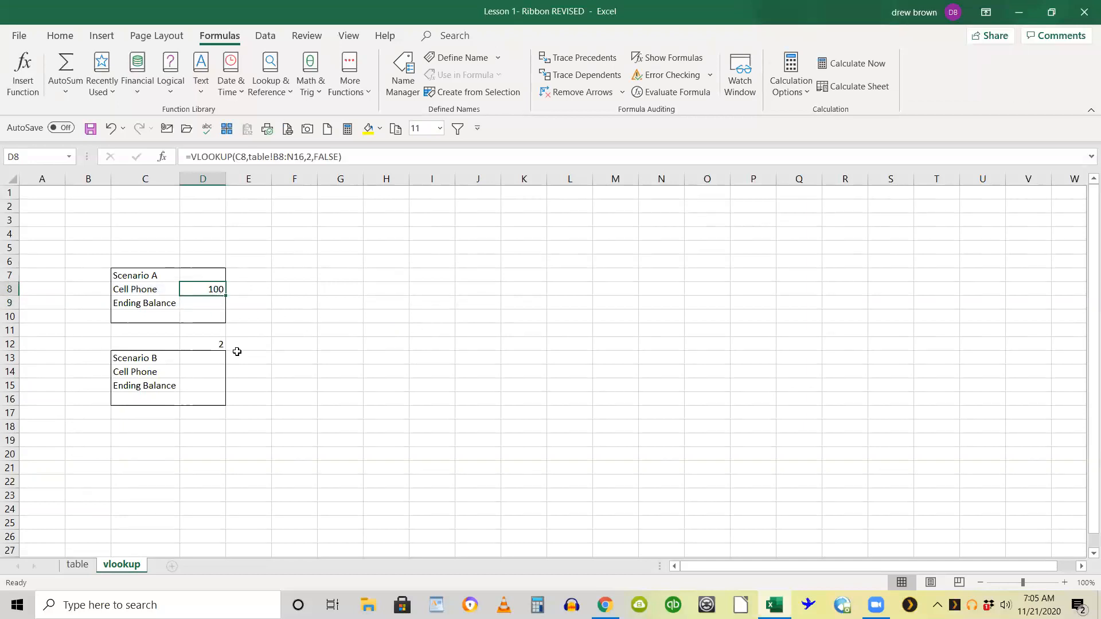
- Label Scenario A's value column with the heading Jan in cell D7
click(203, 276)
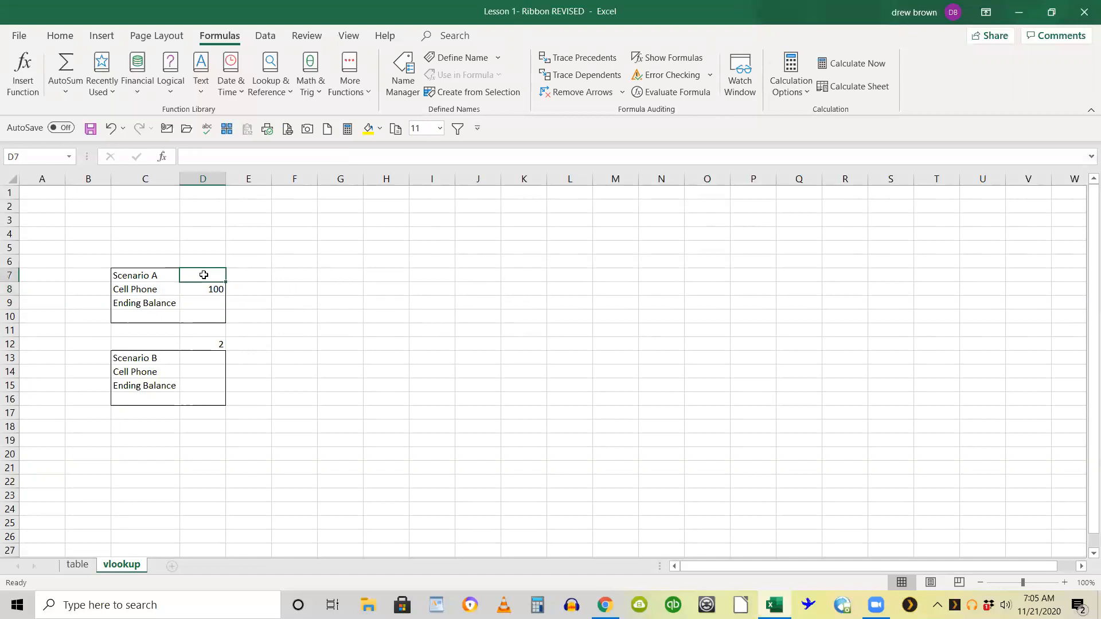
text(J)
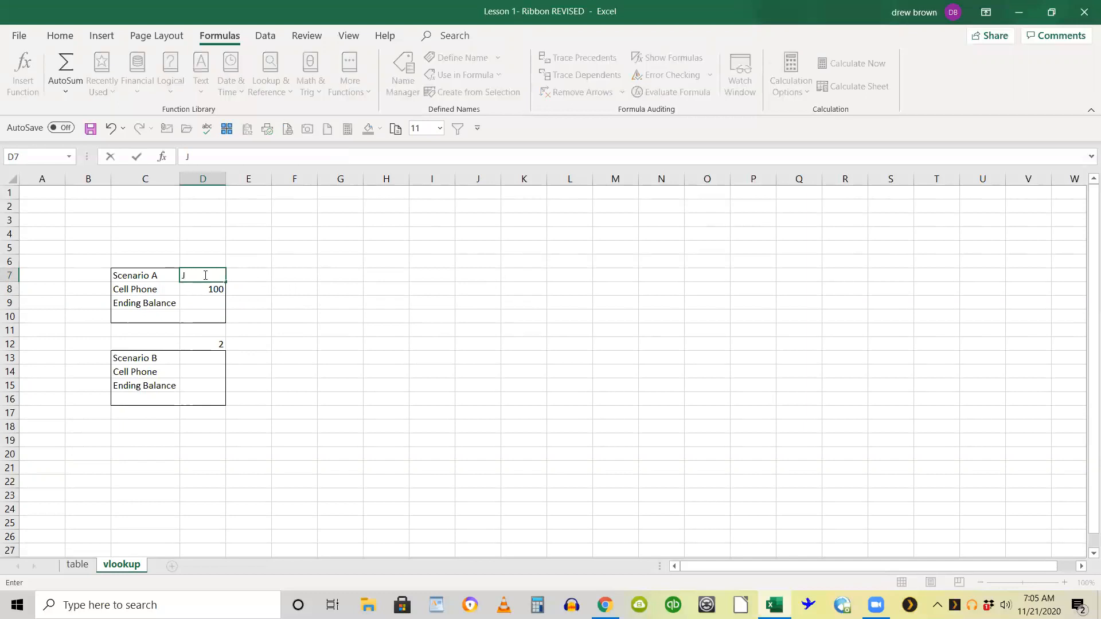
text(an)
key(Return)
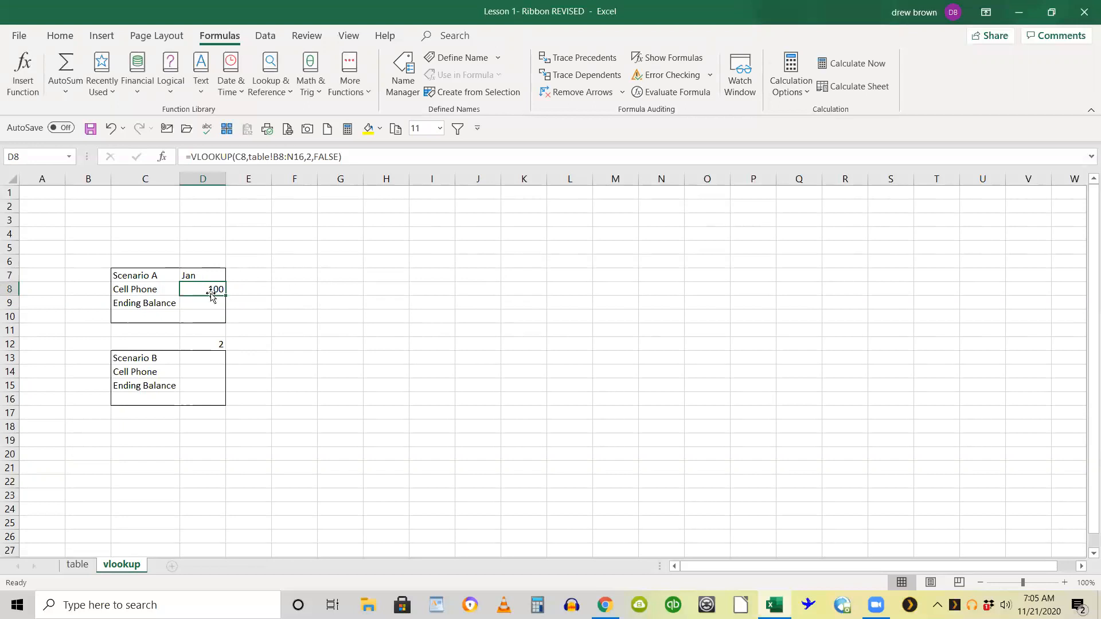
- Check the January and February cell phone amounts in the budget table, and set the column index in D8's VLOOKUP to 3
click(80, 566)
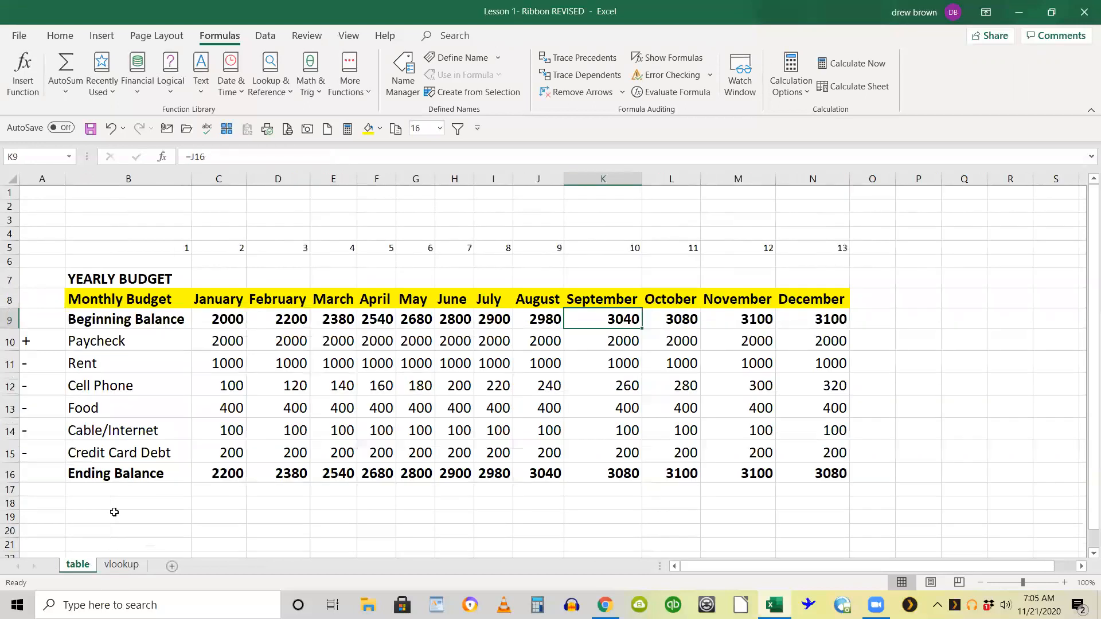
click(115, 387)
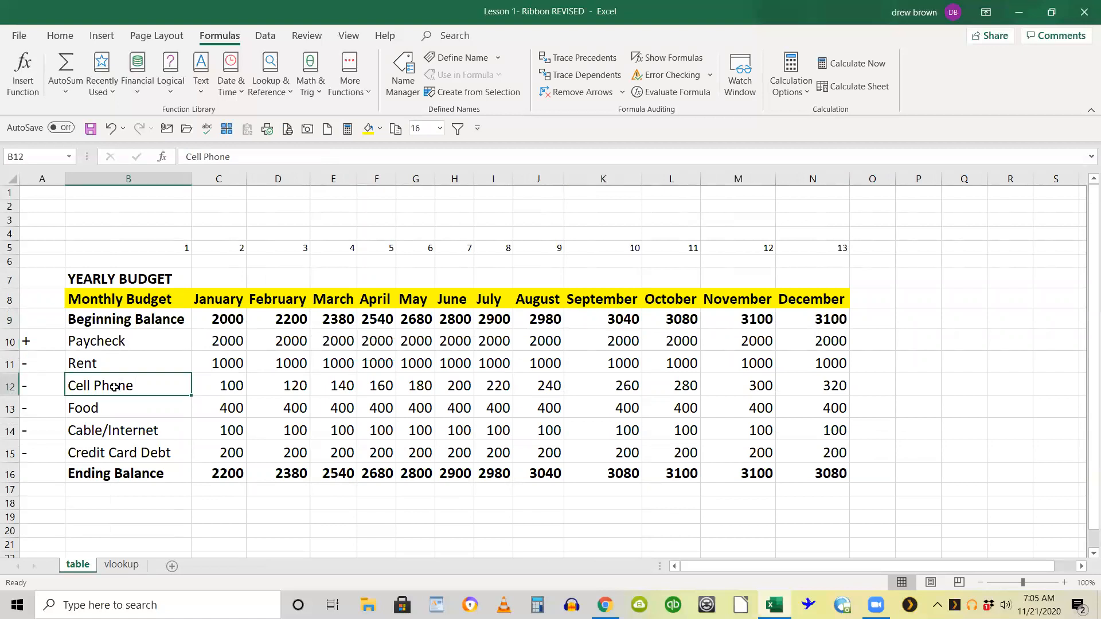
click(225, 383)
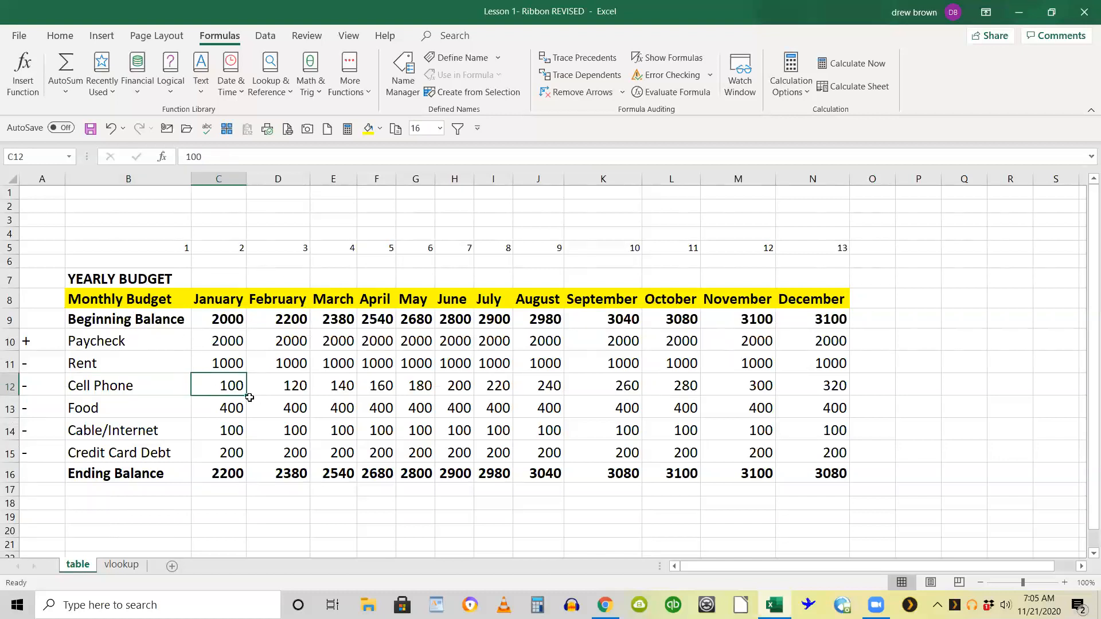
click(302, 396)
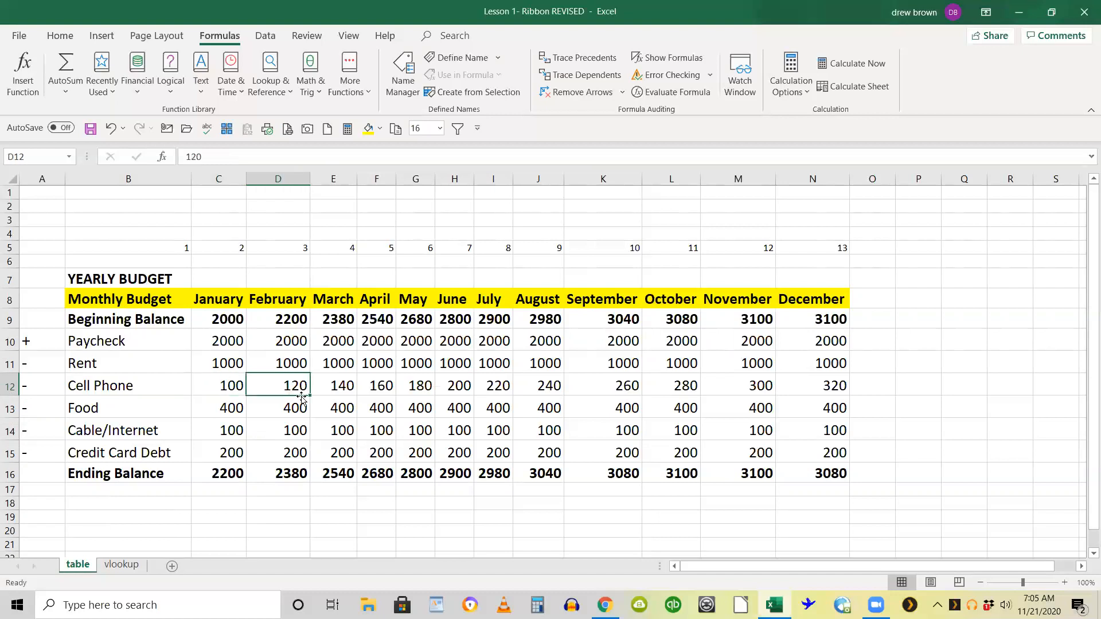
click(121, 565)
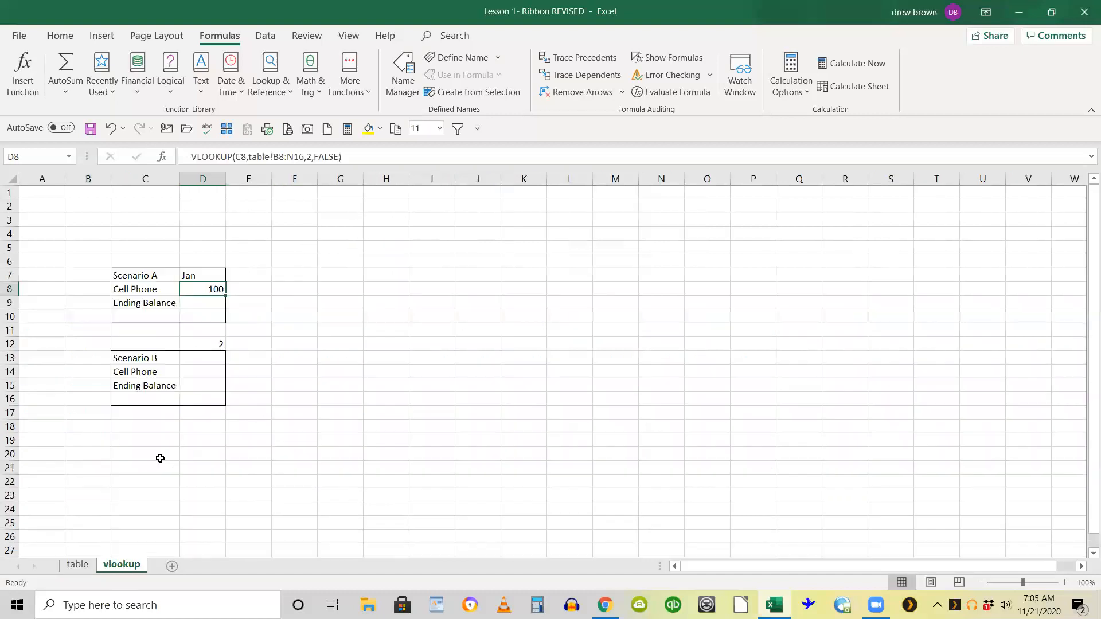
double_click(212, 289)
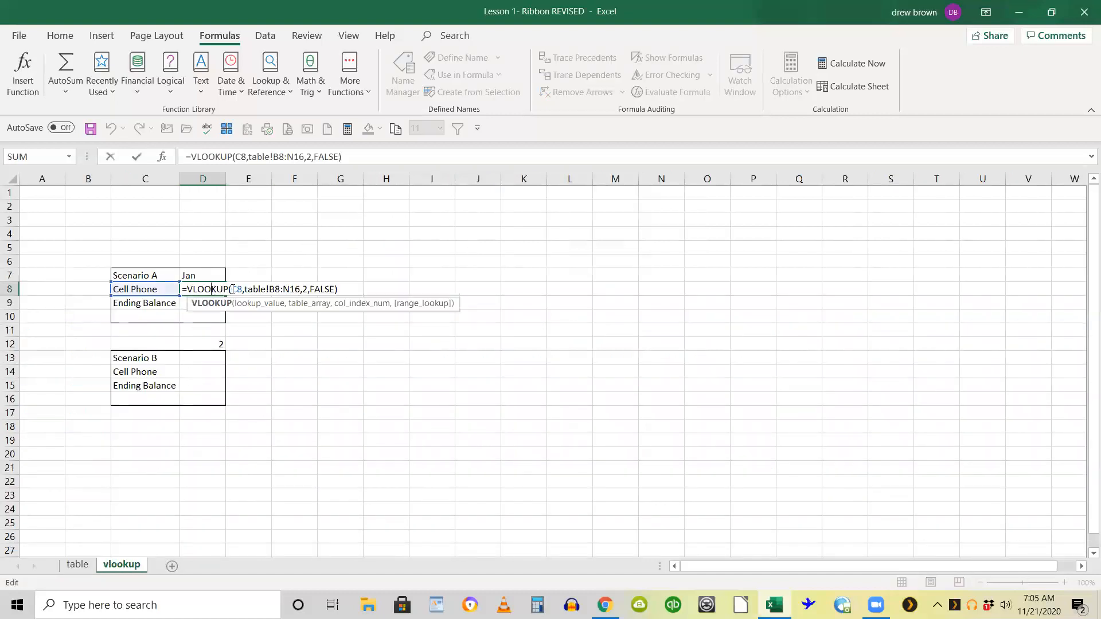
click(308, 290)
key(BackSpace)
text(3)
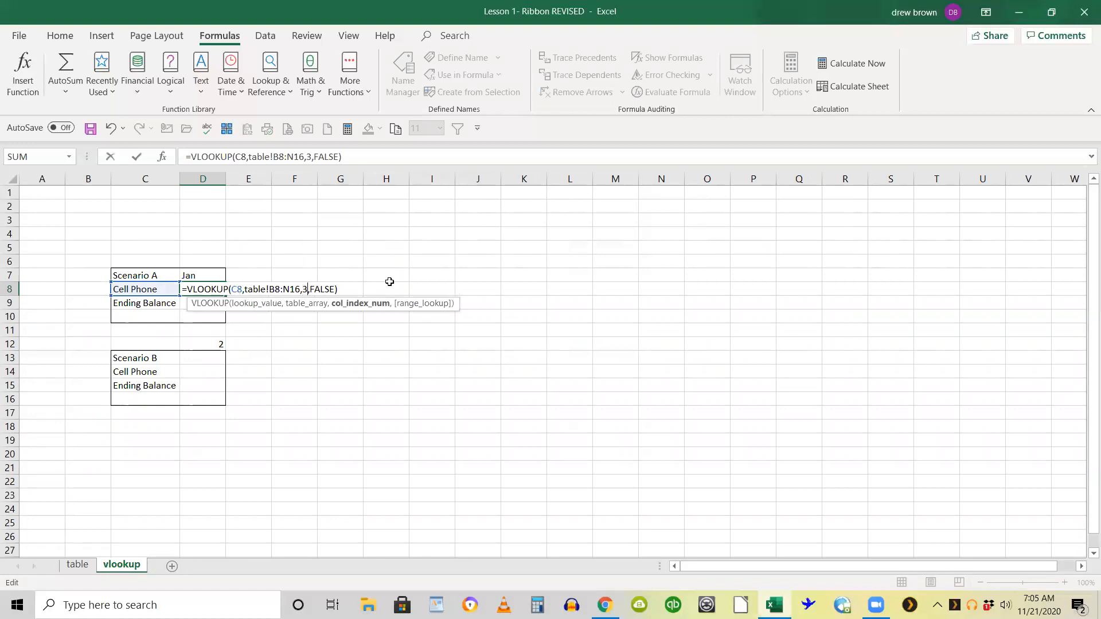
key(Return)
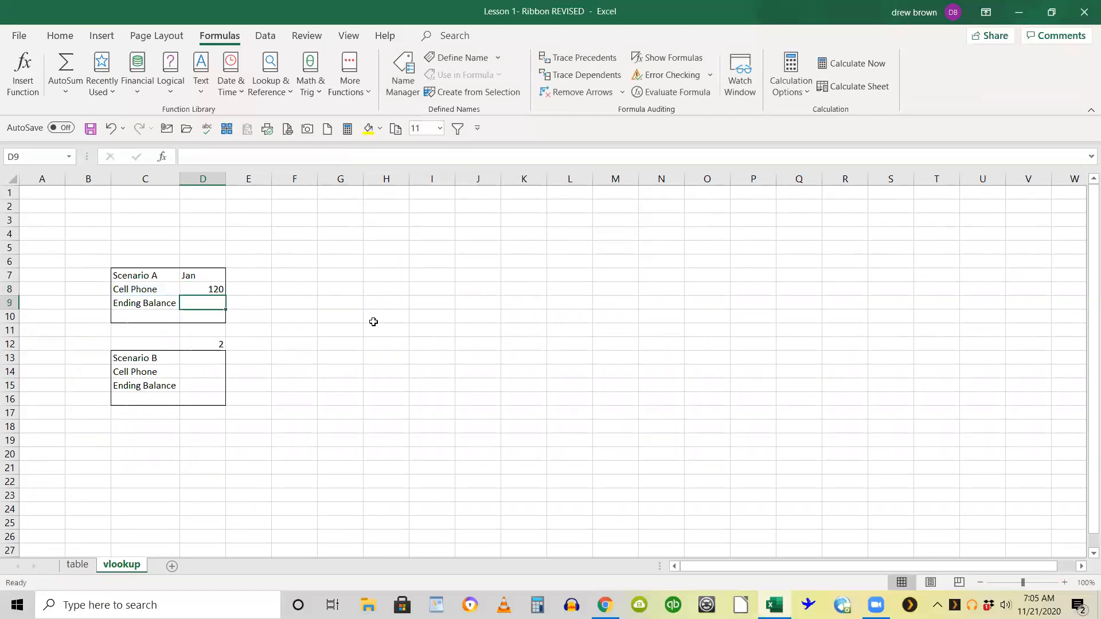
click(215, 288)
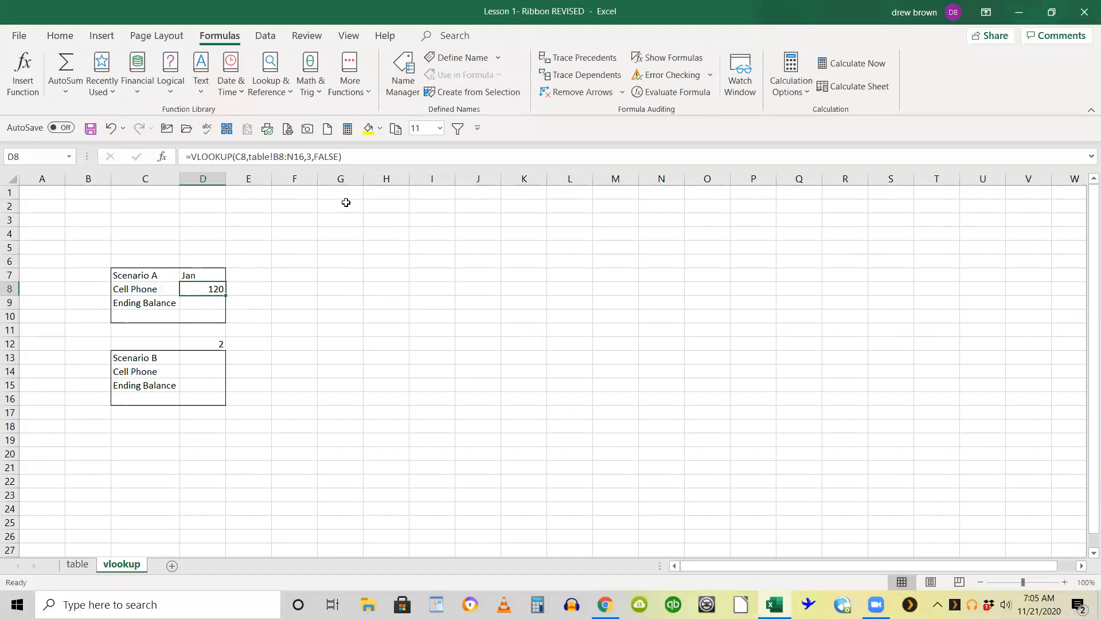
- Set the column index in Scenario A's Cell Phone VLOOKUP formula back to 2
click(222, 276)
key(Down)
double_click(310, 157)
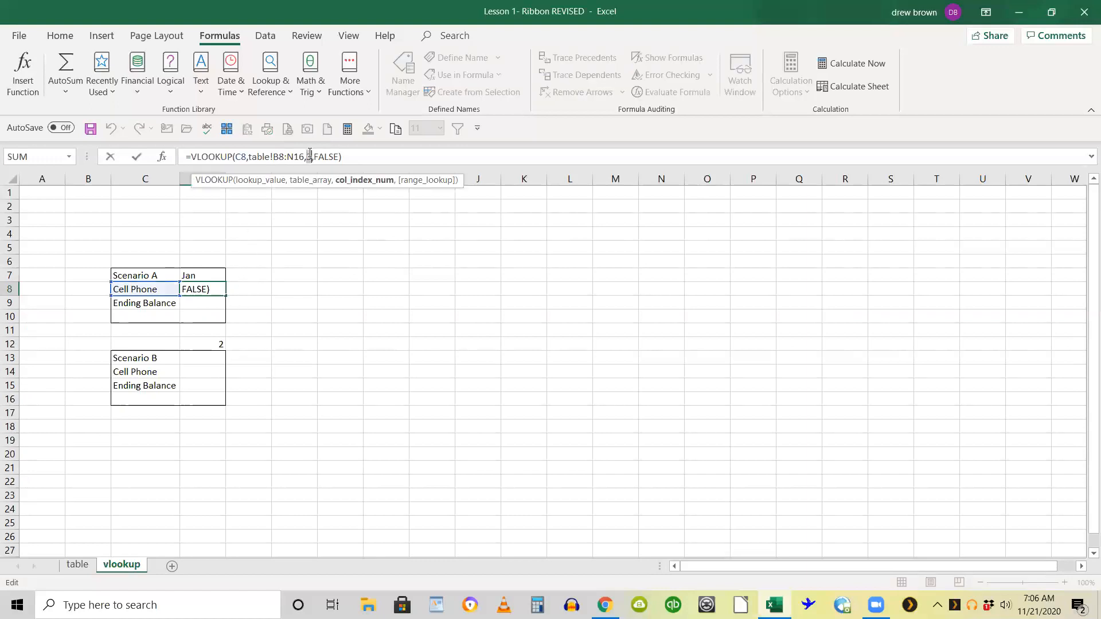
text(2)
key(Return)
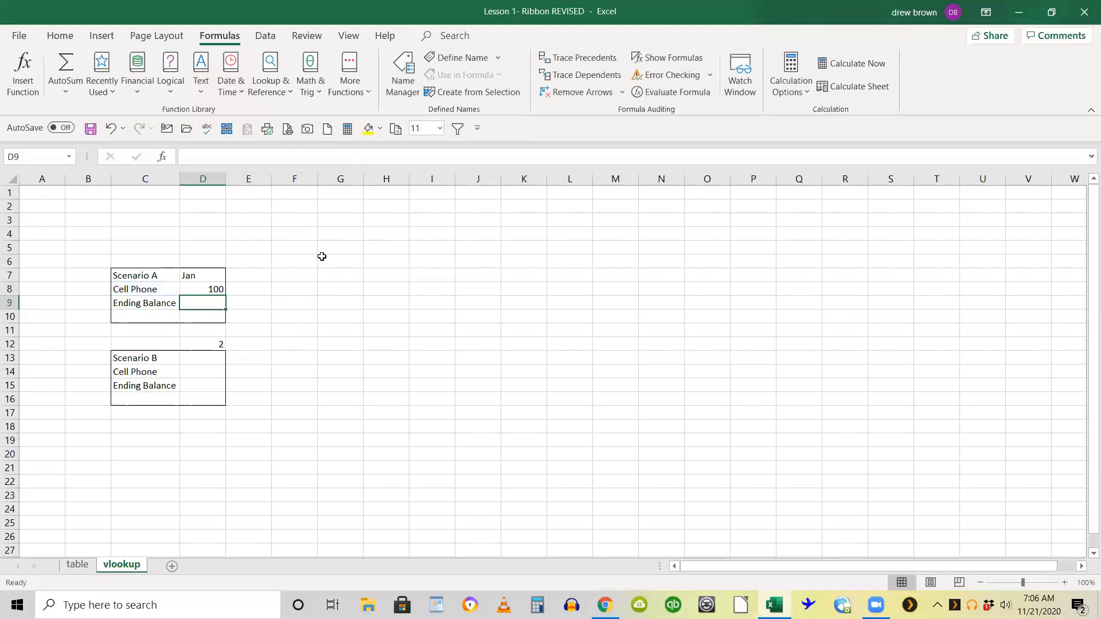
double_click(221, 291)
click(241, 158)
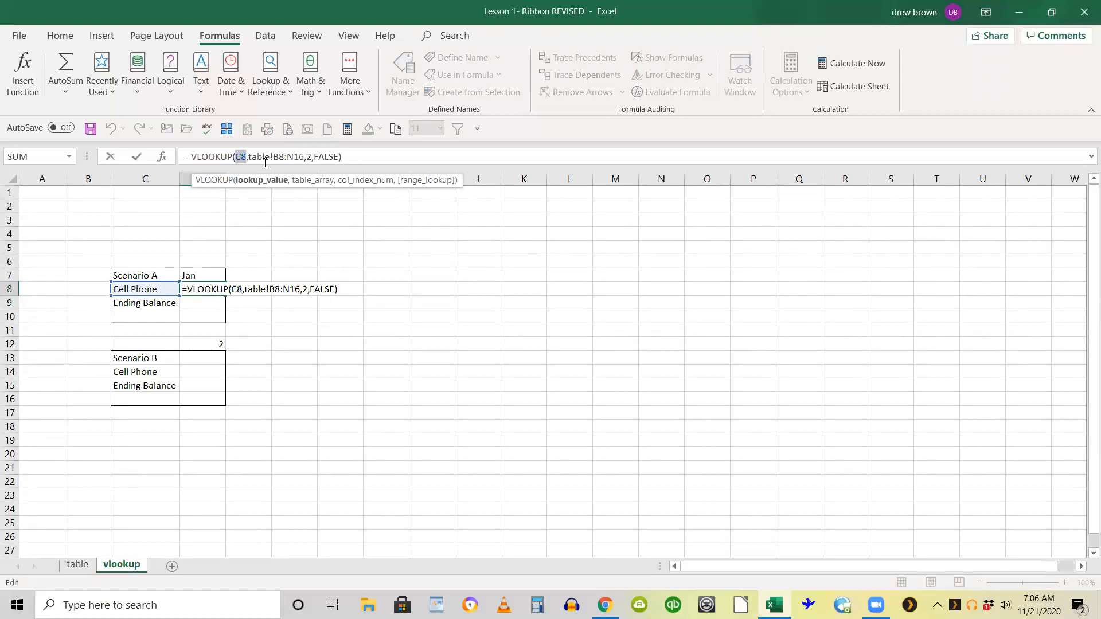
click(251, 273)
key(Escape)
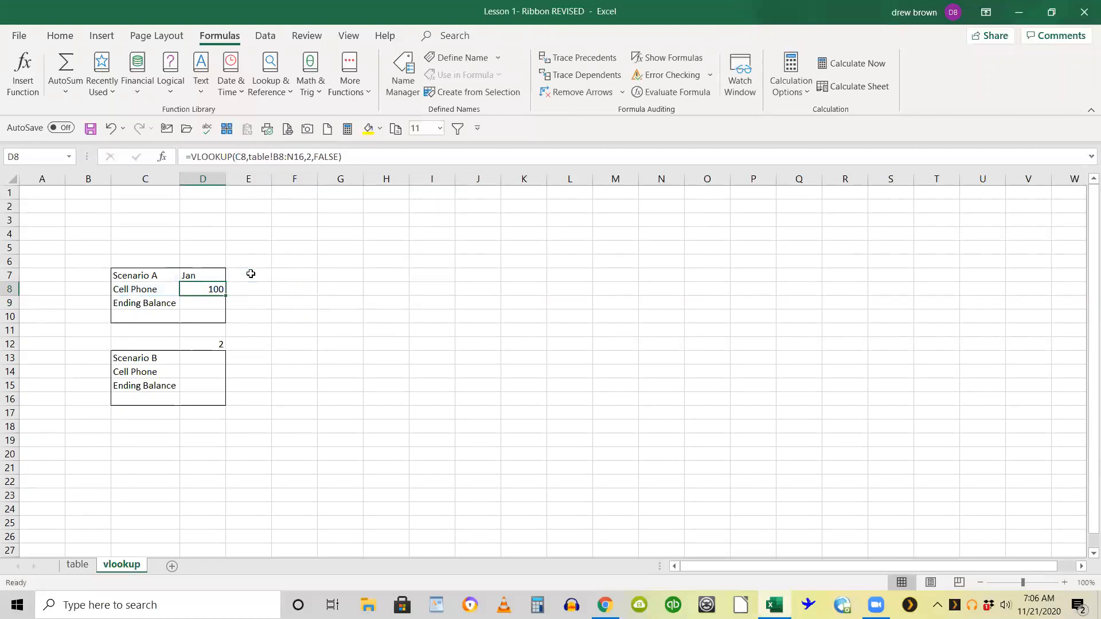
- Label the column beside Jan in Scenario A with the heading Feb in cell E7
click(251, 273)
text(Feb)
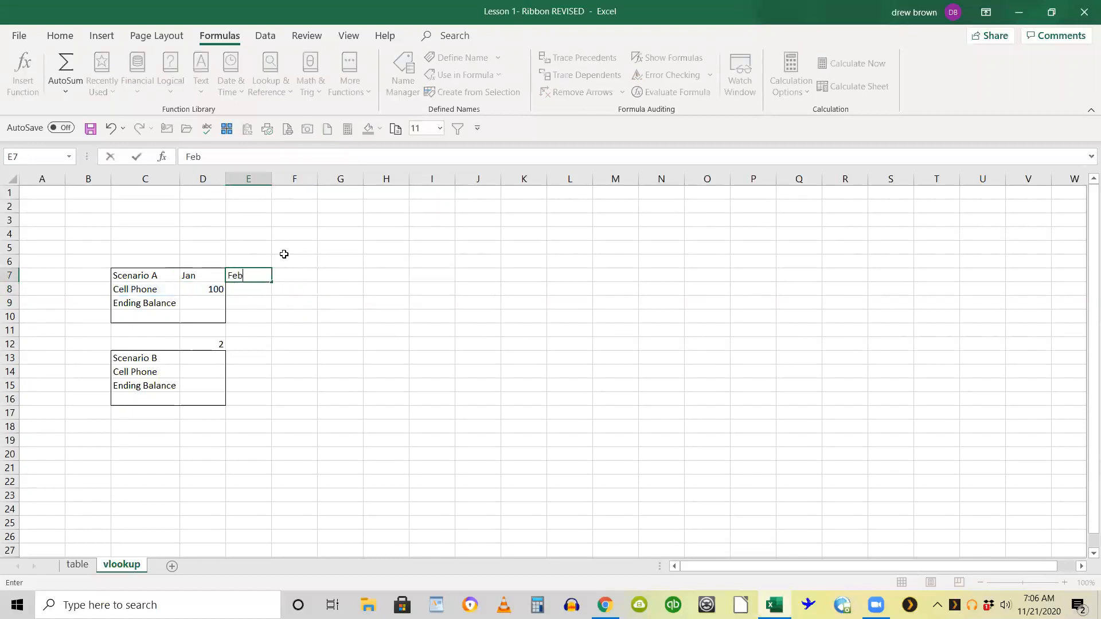
key(Return)
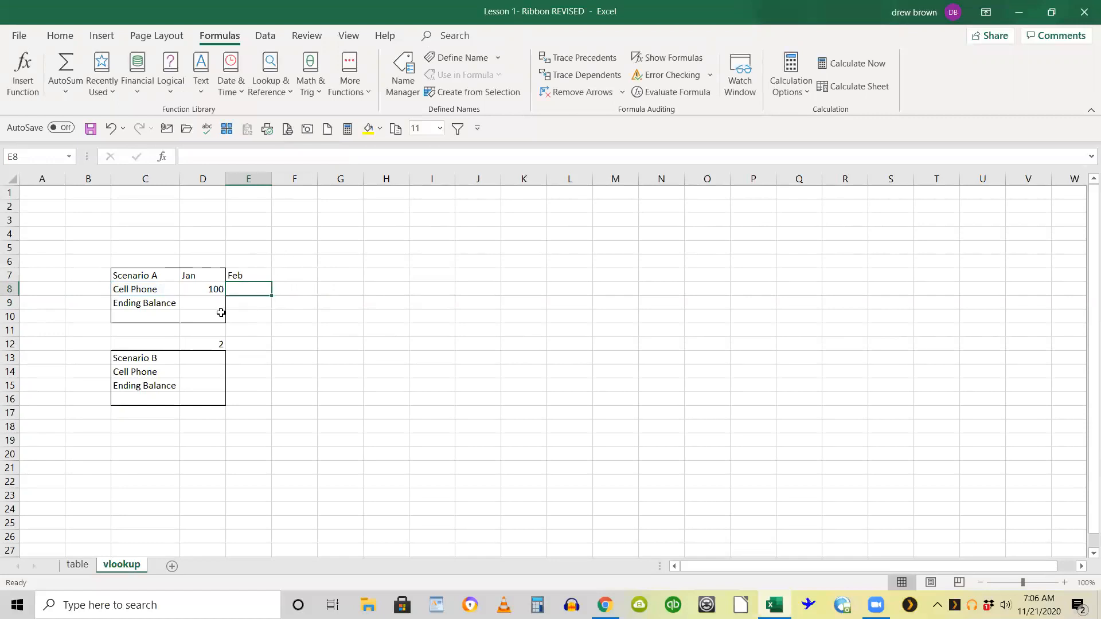
- Try copying the January Cell Phone VLOOKUP from D8 into February's cell E8, and undo the paste
click(213, 288)
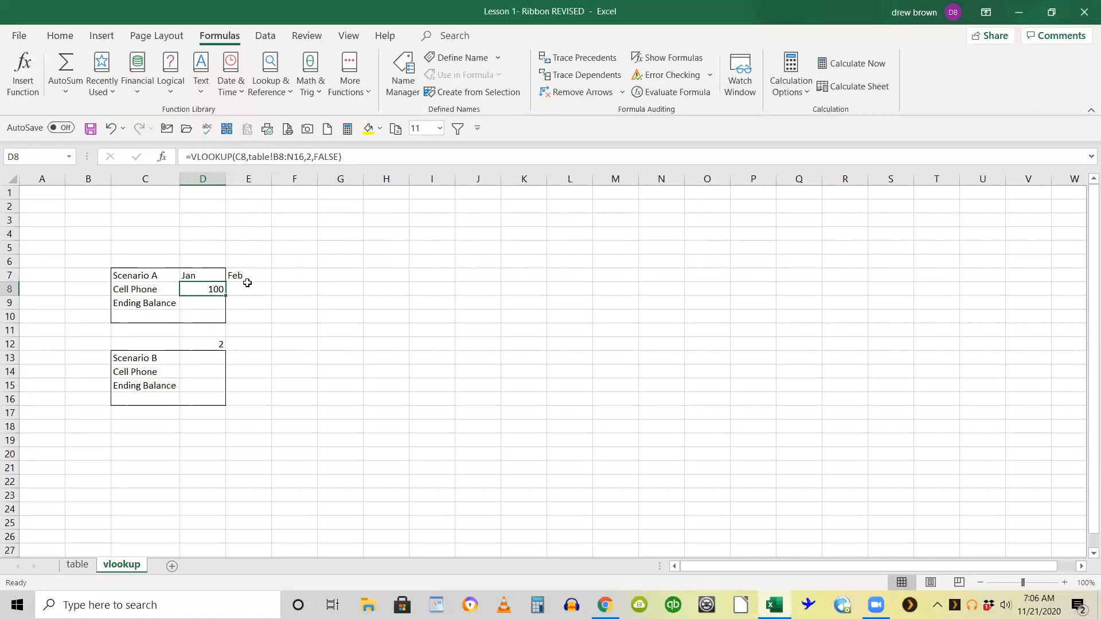
click(238, 160)
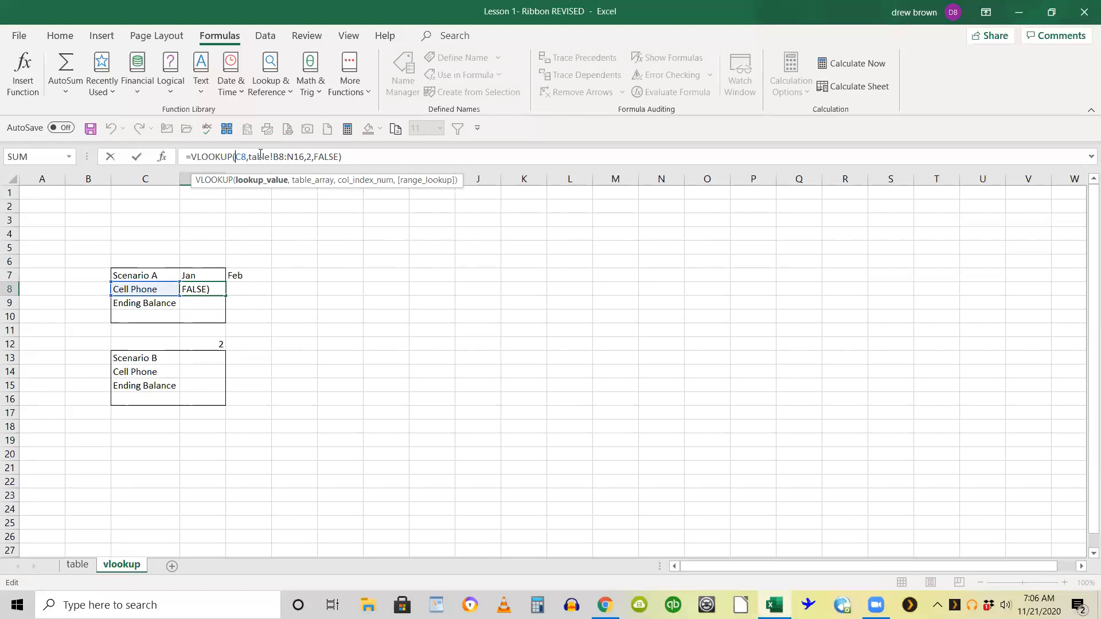
key(ctrl+Return)
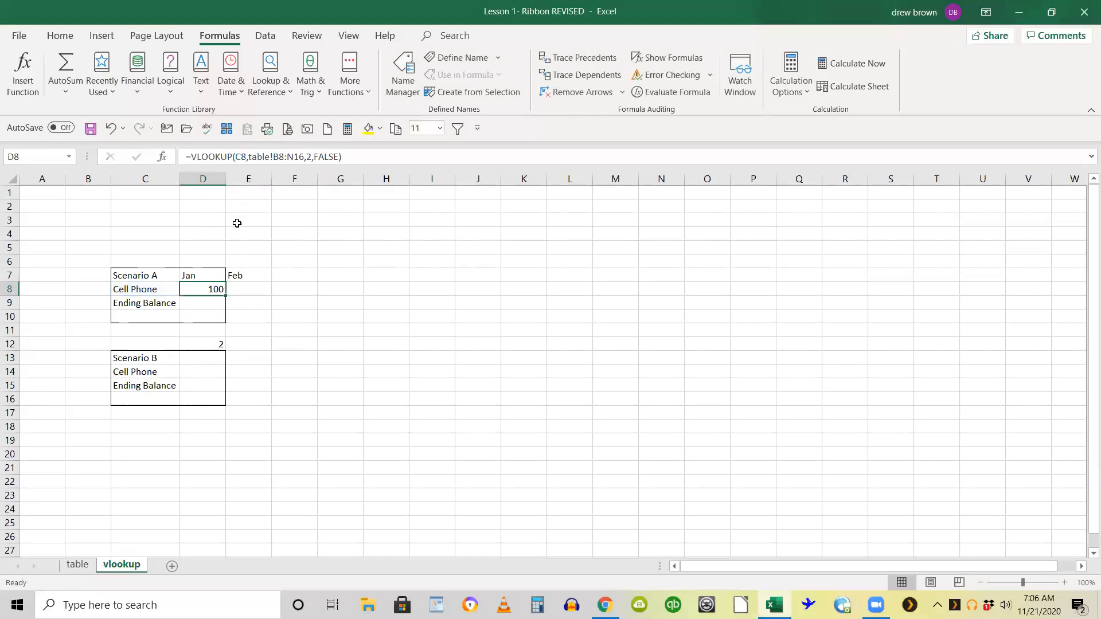
key(ctrl+c)
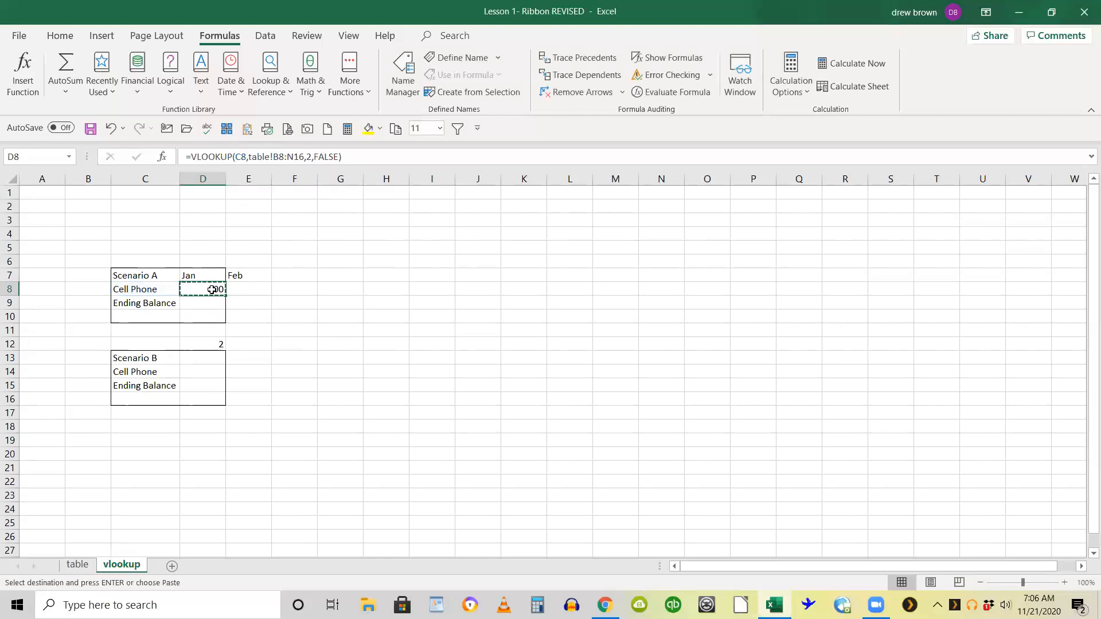
click(234, 288)
key(ctrl+v)
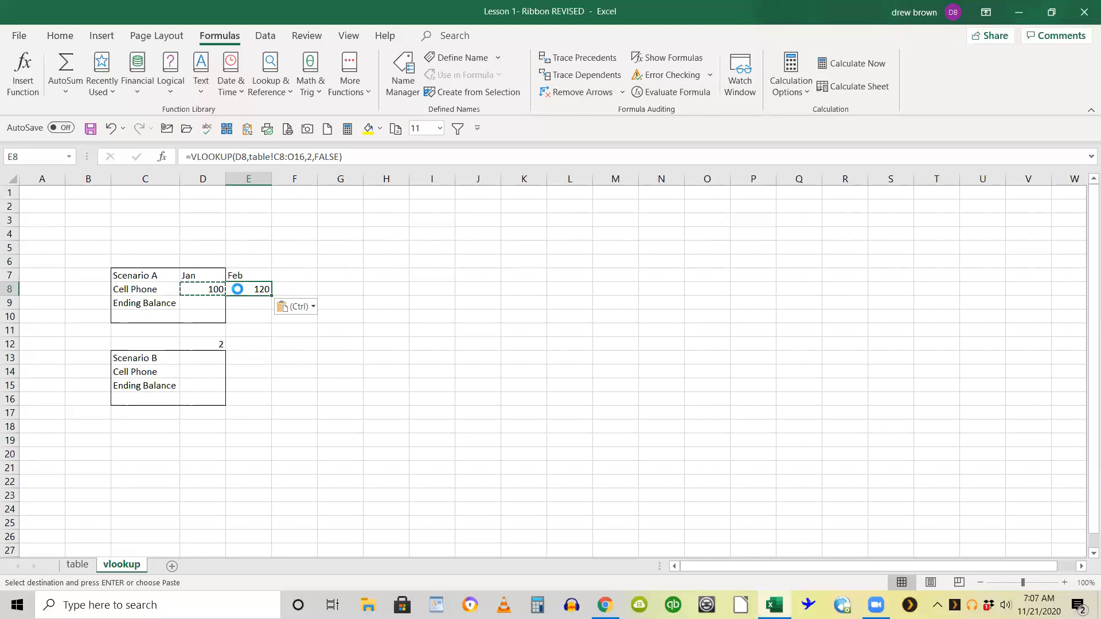
key(ctrl+z)
- Add a dollar sign before the column letter of lookup value C8 in D8's VLOOKUP
click(199, 291)
double_click(199, 291)
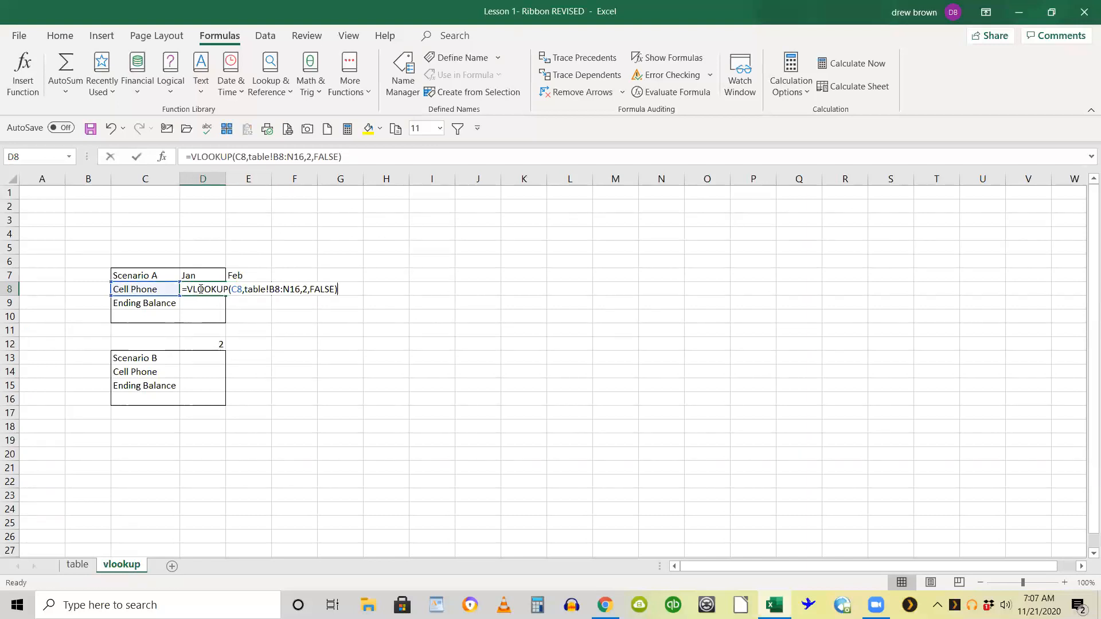
click(237, 157)
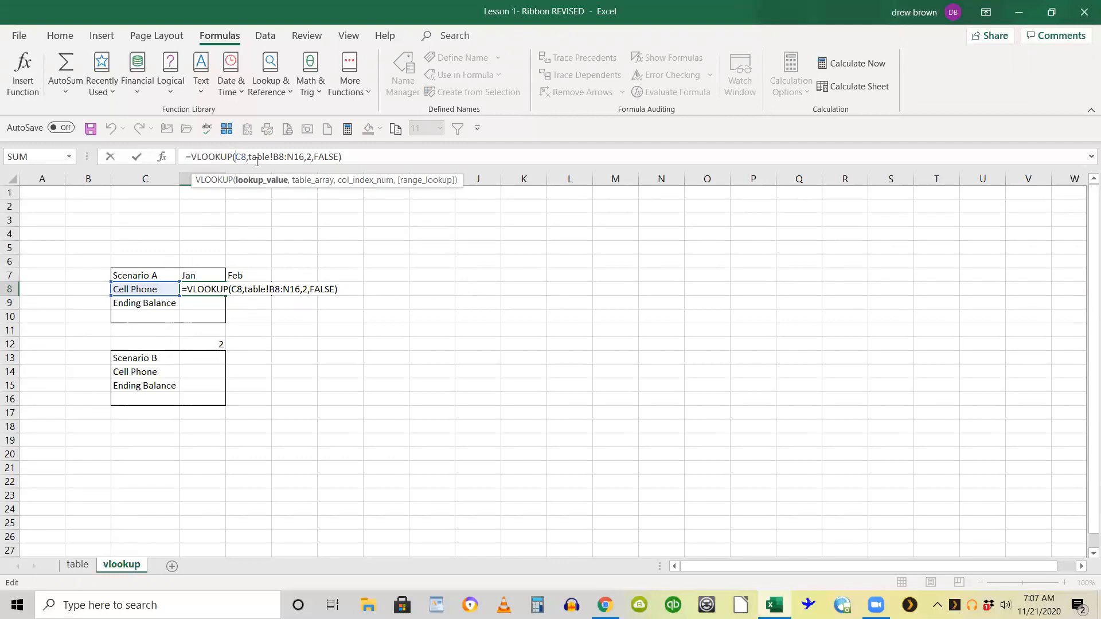
text($)
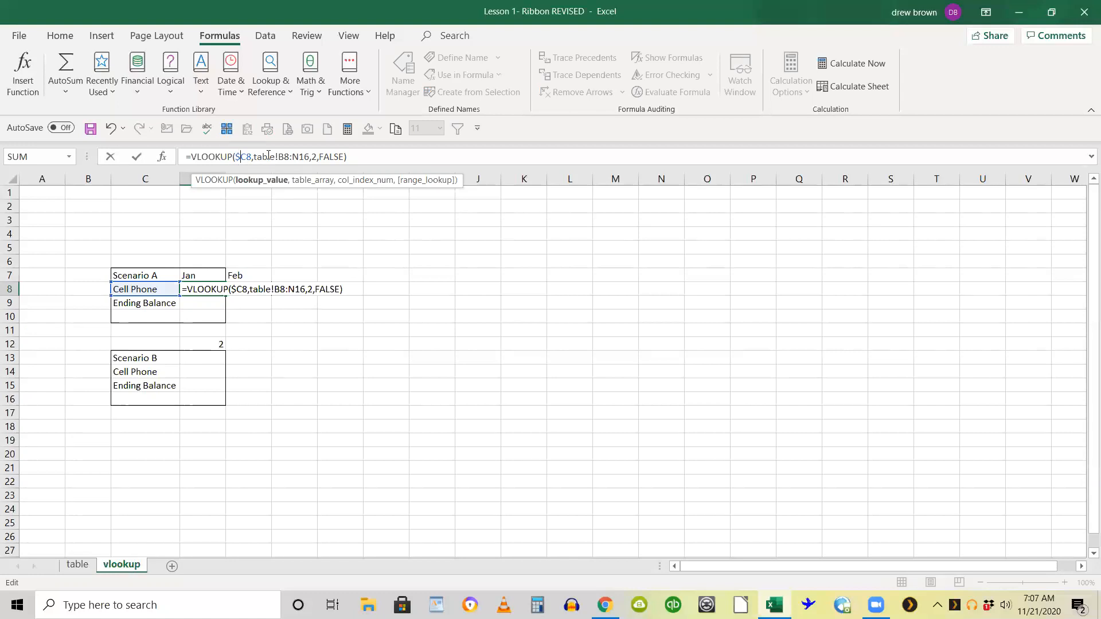
key(Return)
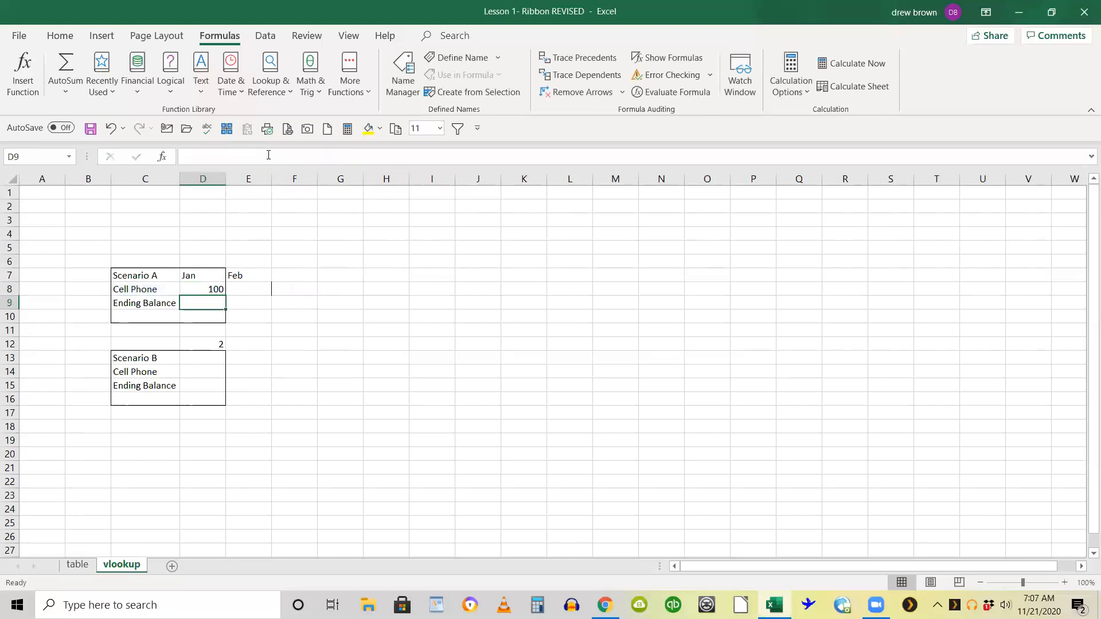
- Cycle the lookup value in D8's VLOOKUP through its reference types to the column-locked form $C8
double_click(210, 289)
click(241, 157)
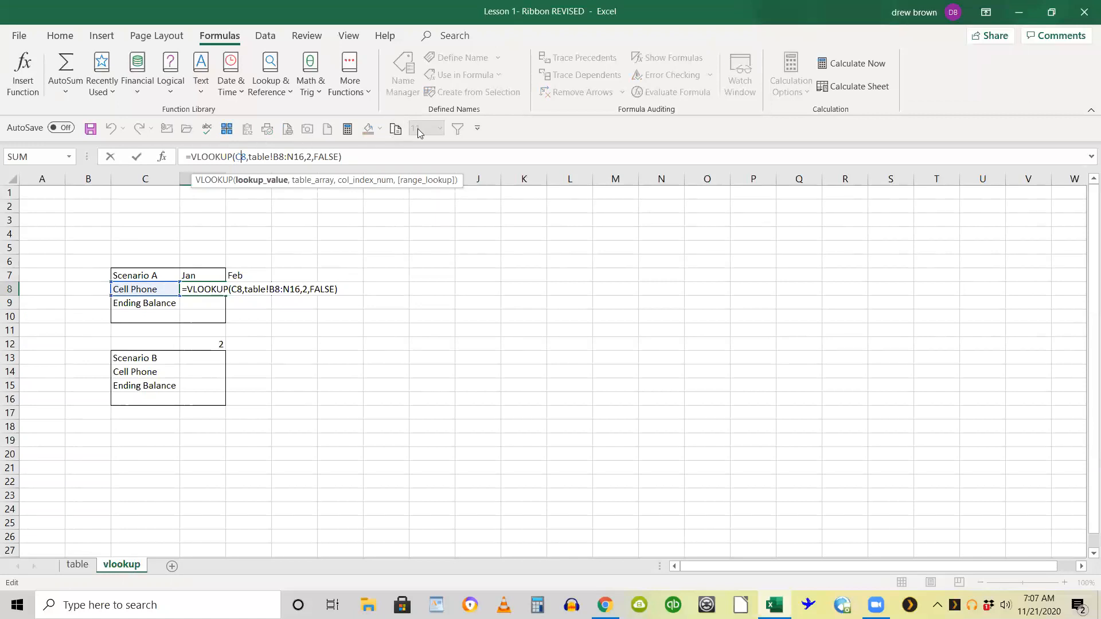
key(F4)
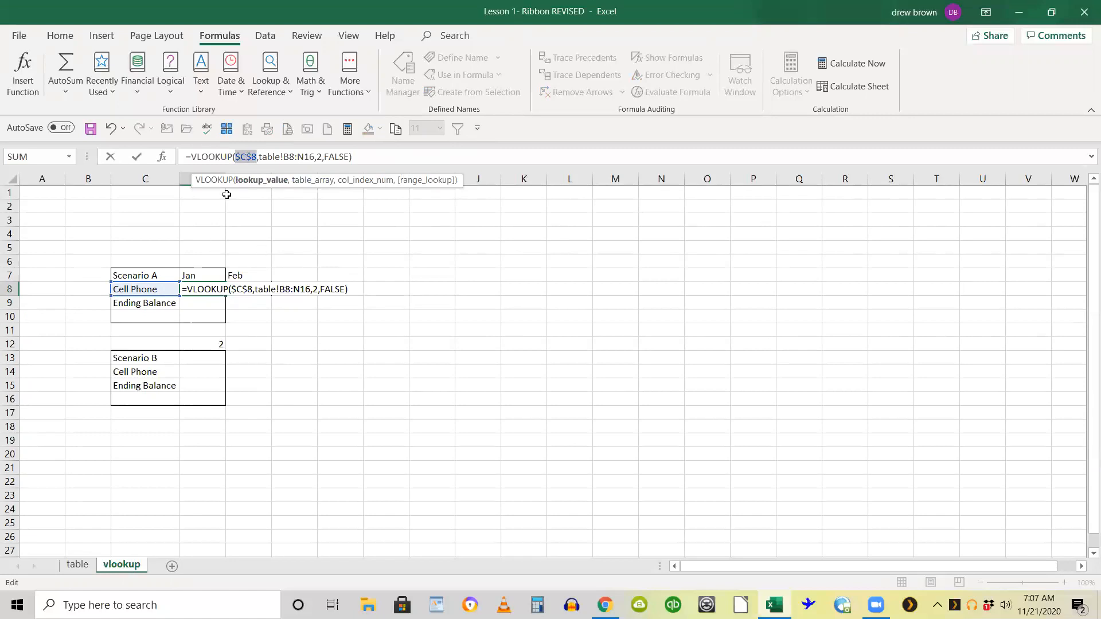
key(F4)
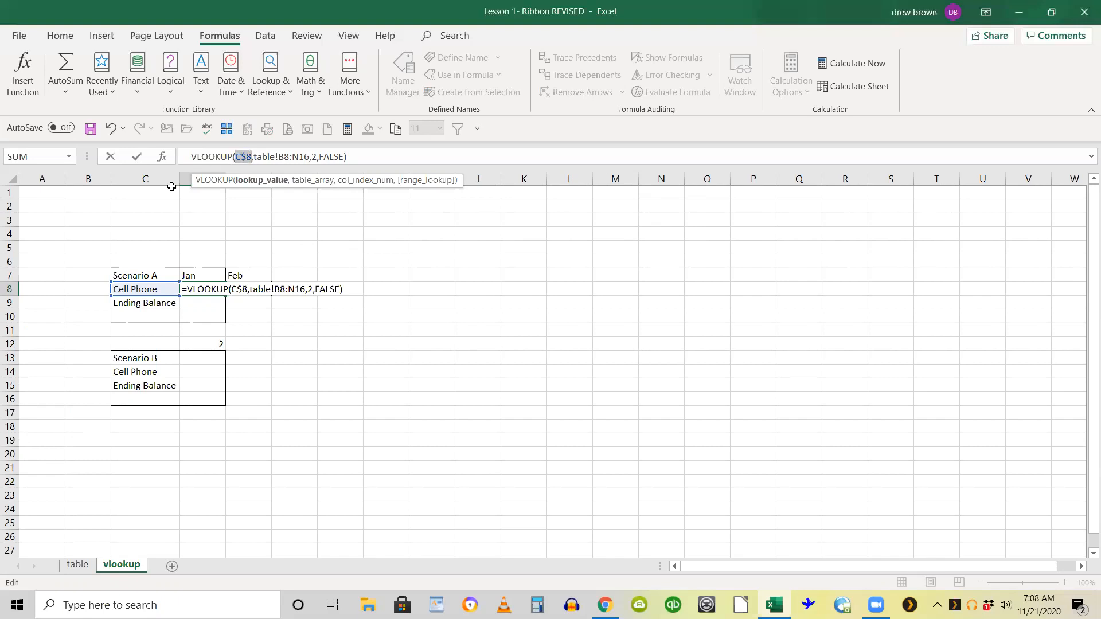
key(F4)
- Make the table range in D8's VLOOKUP fully absolute as $B$8:$N$16 and accept the formula
click(283, 159)
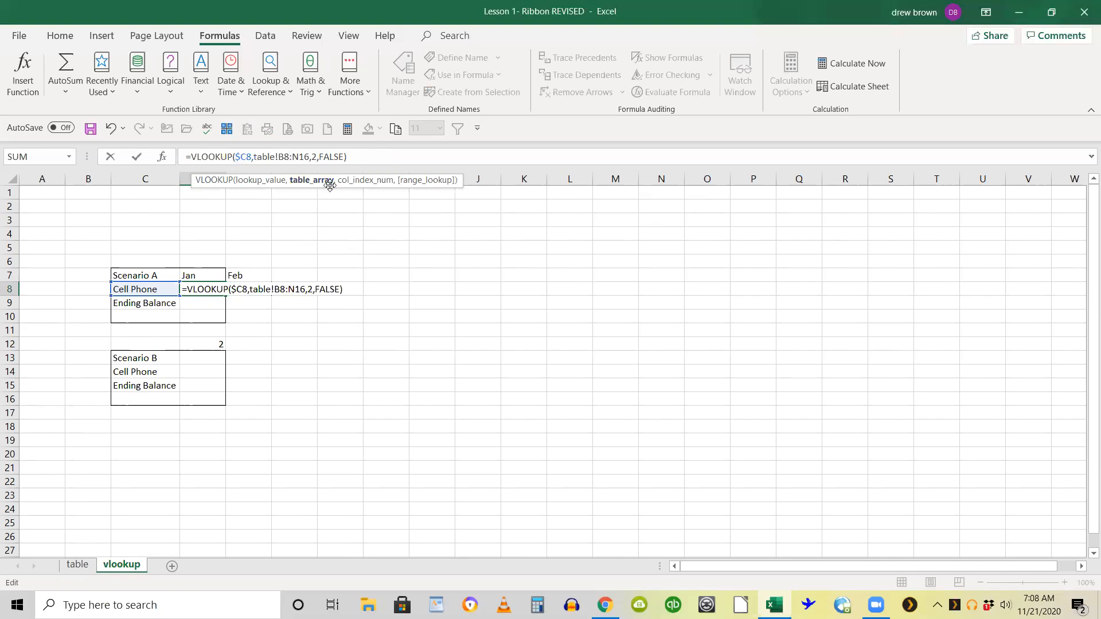
key(F4)
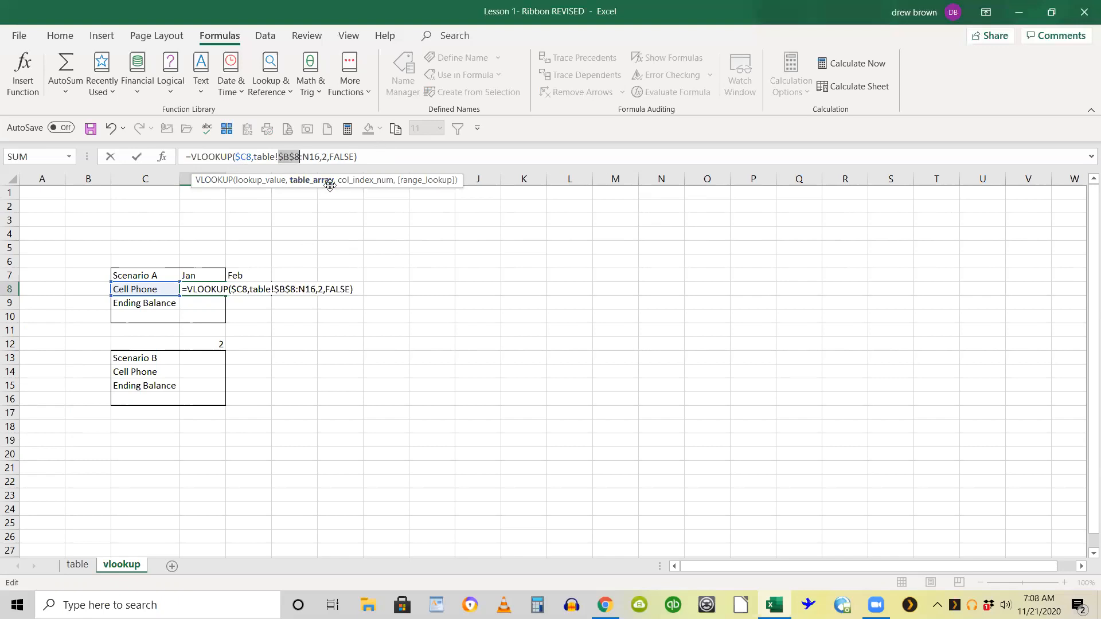
click(318, 154)
key(F4)
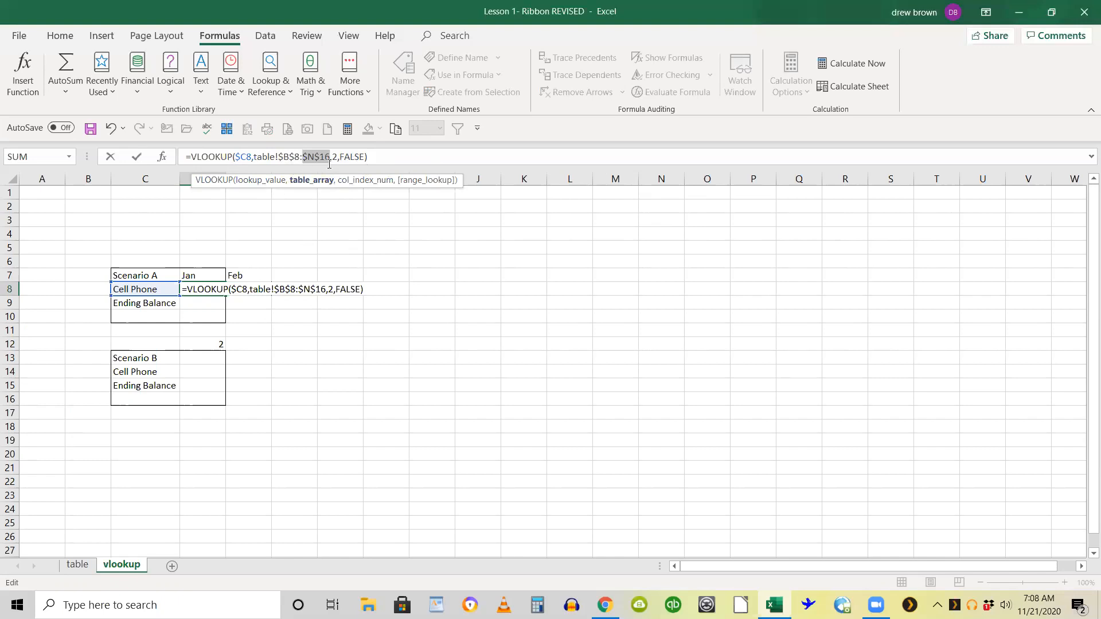
key(Return)
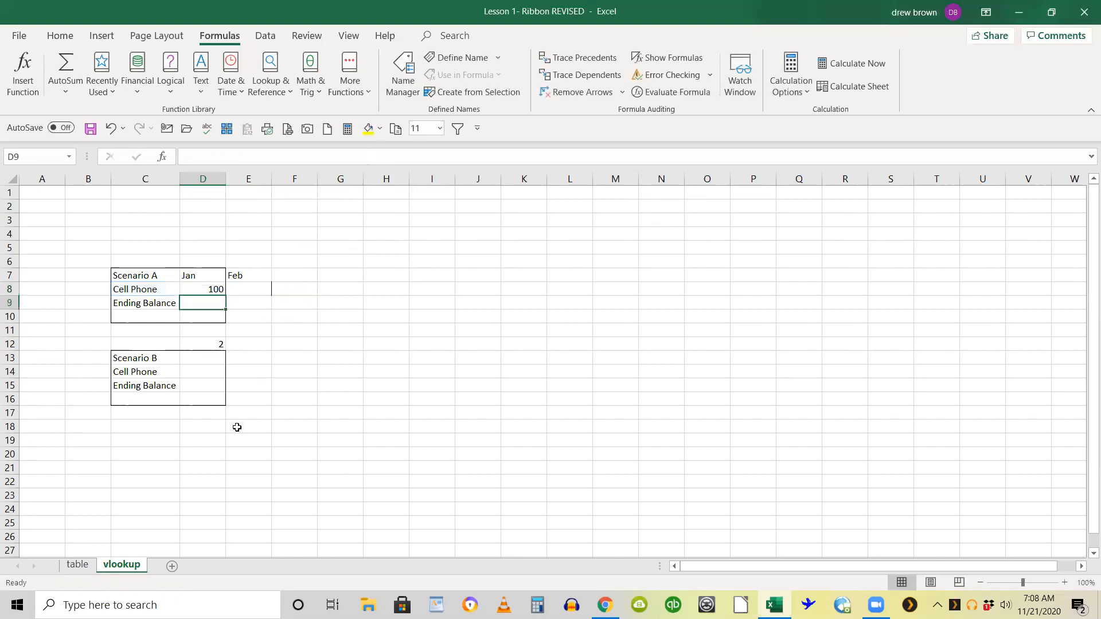
- Review the lookup range B8:N16 on the table sheet by selecting it, and return to the vlookup sheet
click(76, 574)
drag(137, 299, 841, 478)
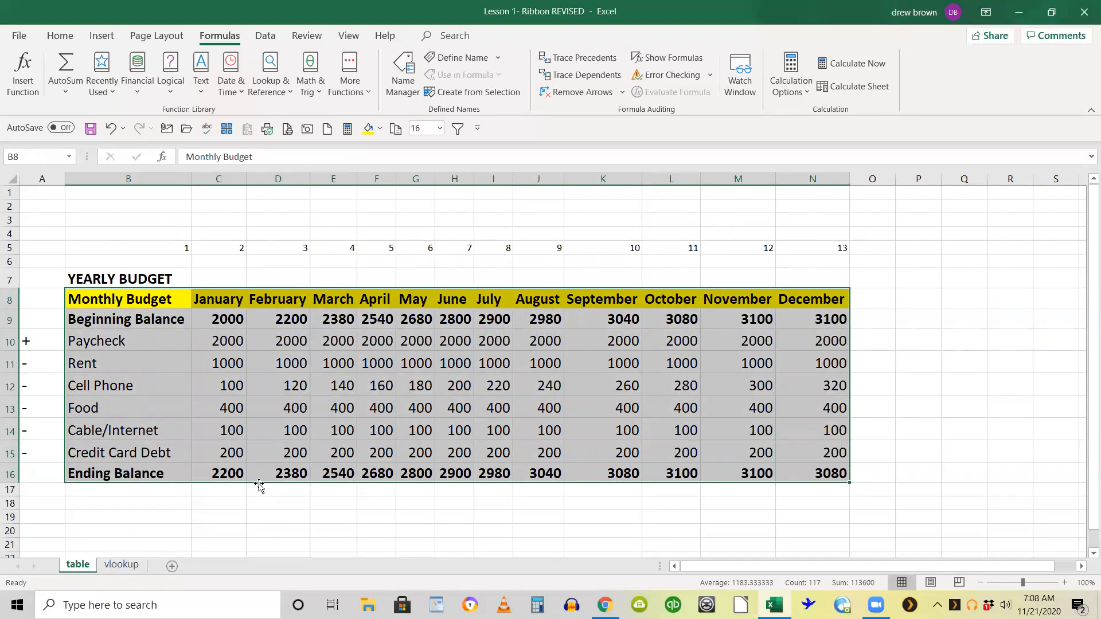
click(135, 567)
- Copy the January Cell Phone VLOOKUP from D8 into February's cell E8
click(216, 289)
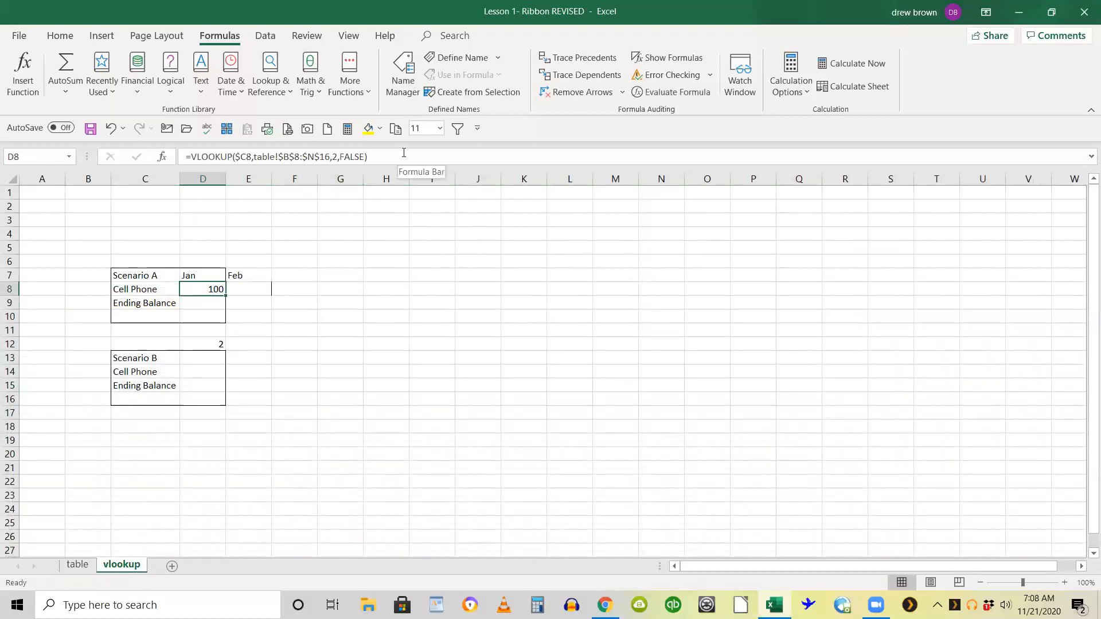
text(c)
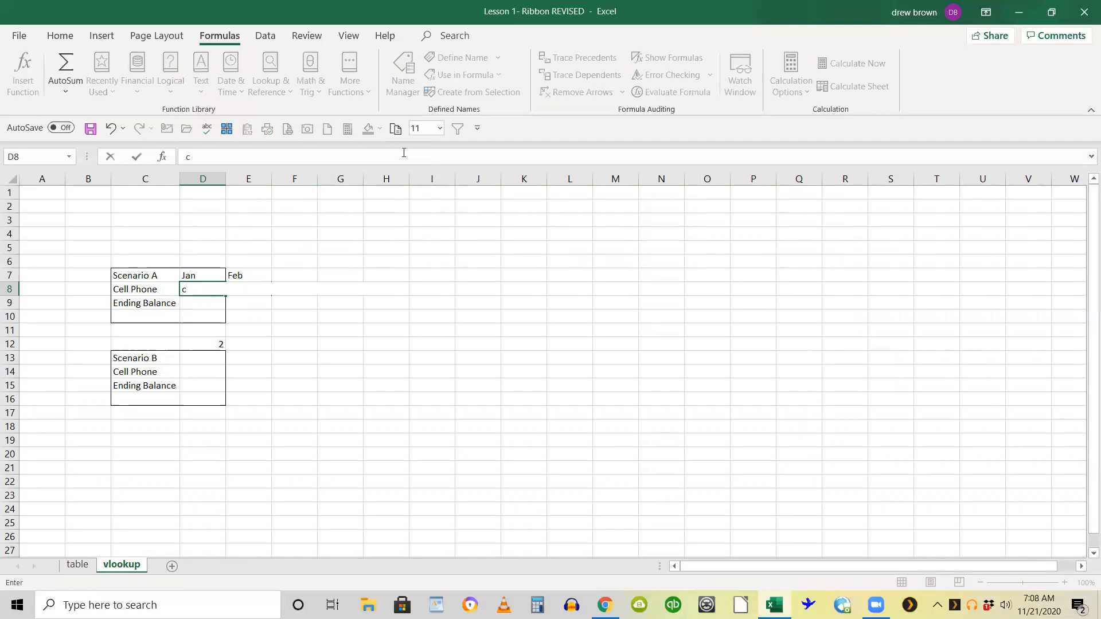
key(Escape)
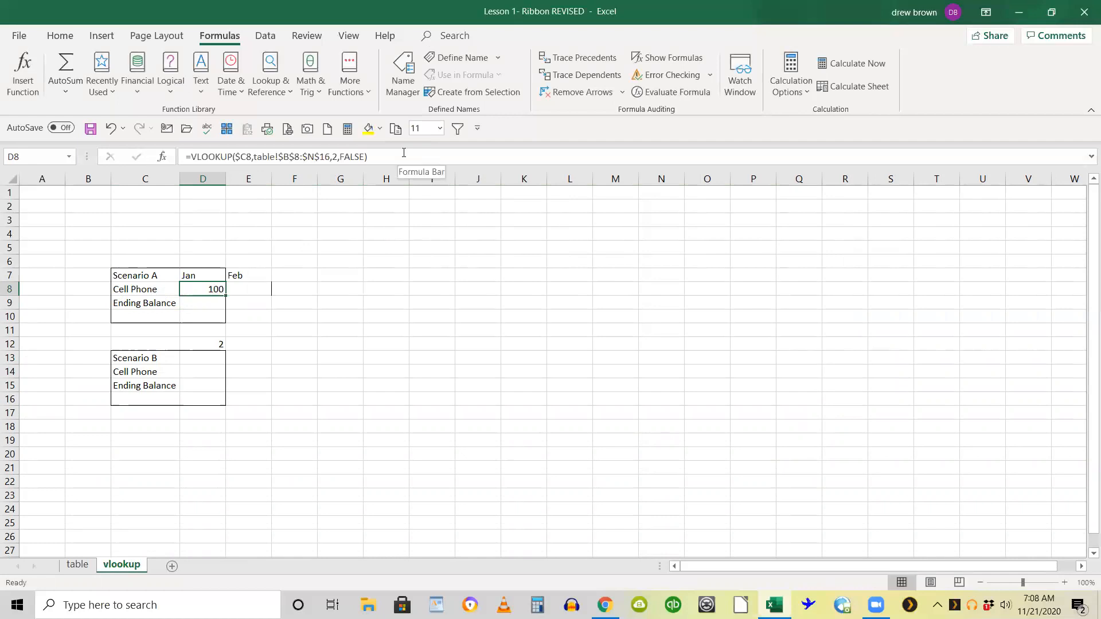
key(ctrl+c)
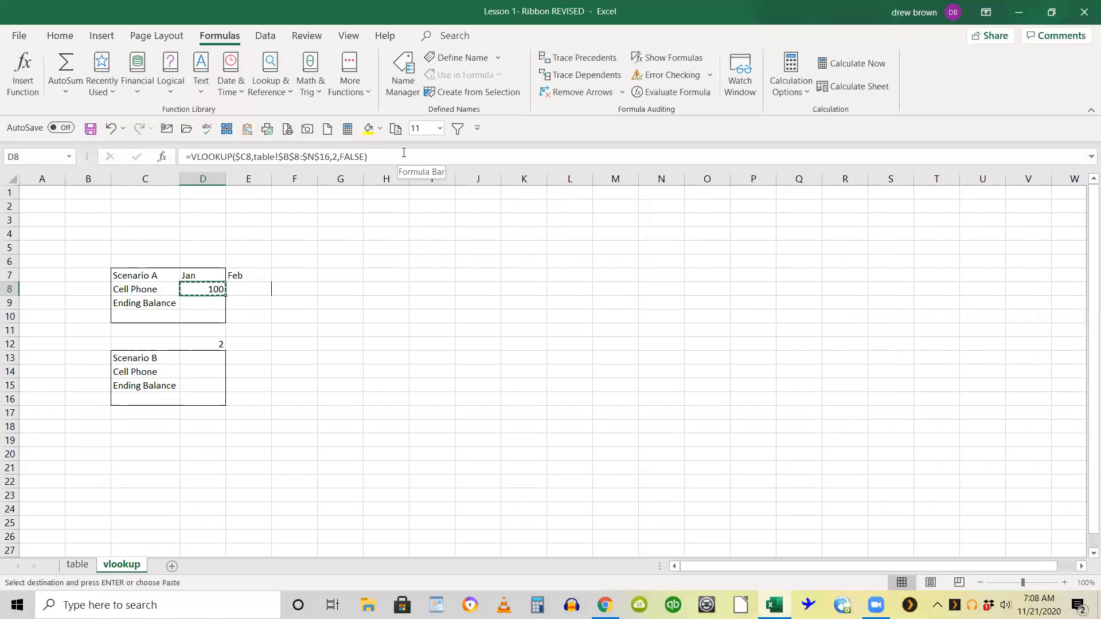
key(Right)
key(ctrl+v)
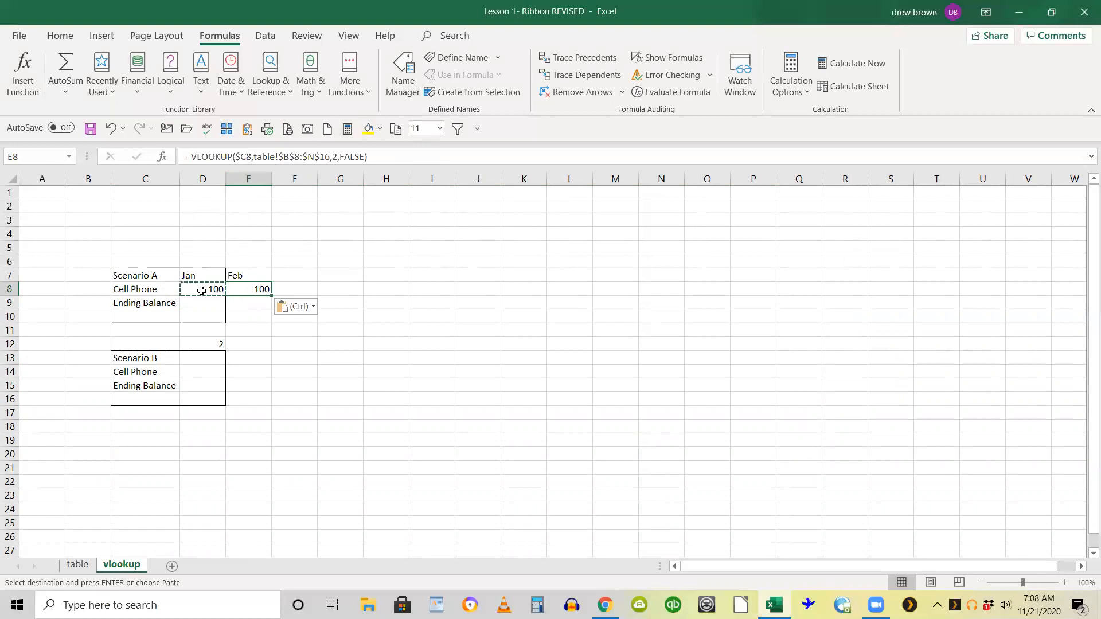
key(Escape)
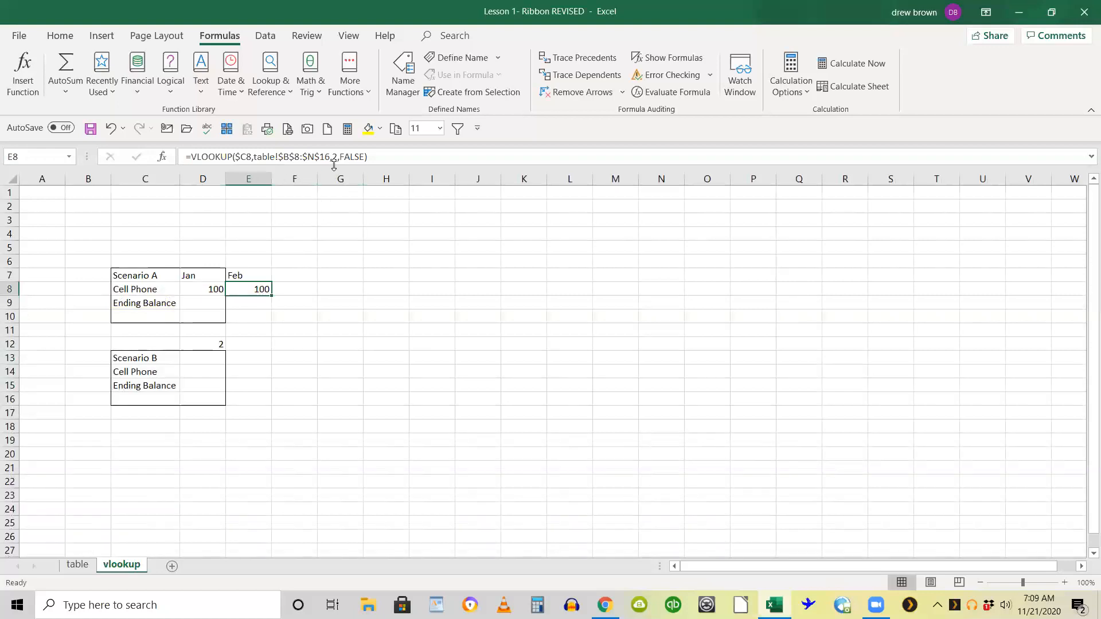
- Set the column index in E8's February Cell Phone VLOOKUP to 3
double_click(259, 288)
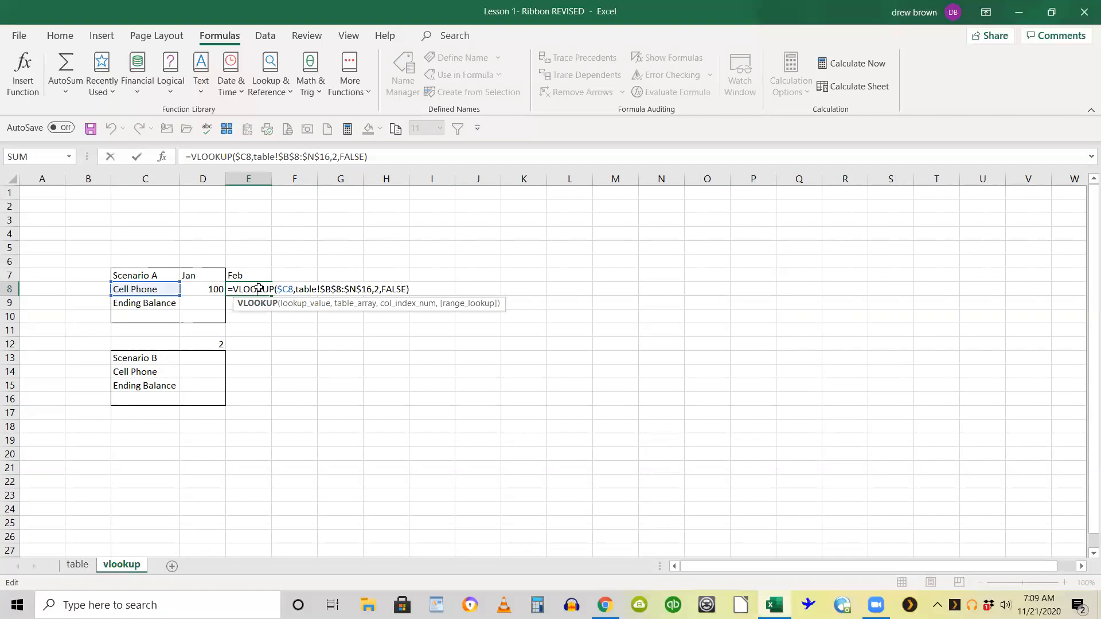
key(Escape)
click(244, 274)
click(241, 293)
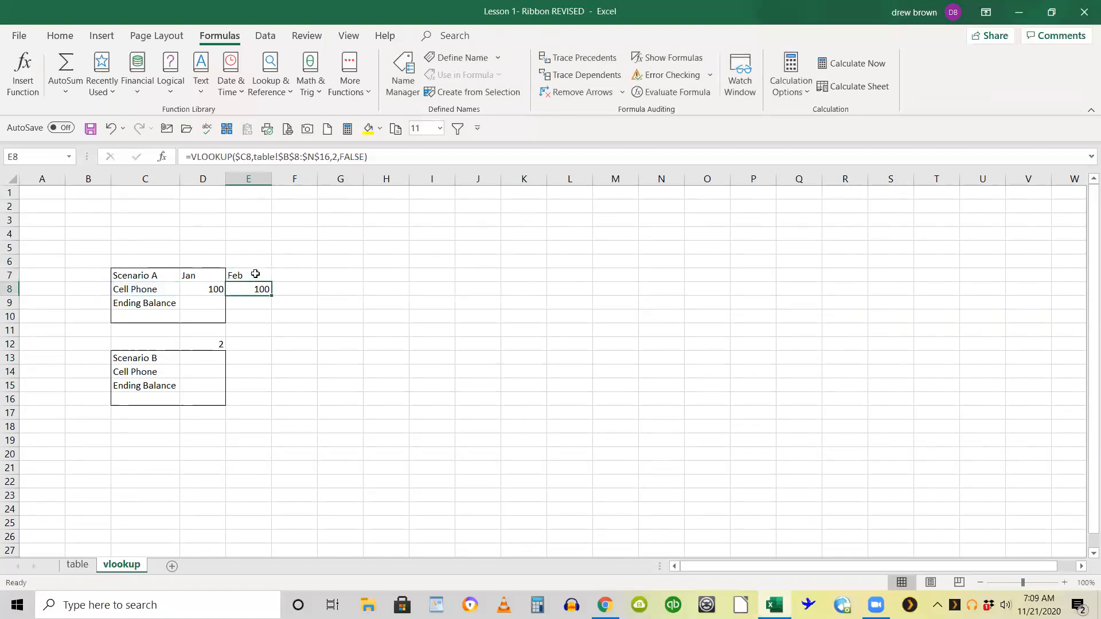
click(338, 156)
key(BackSpace)
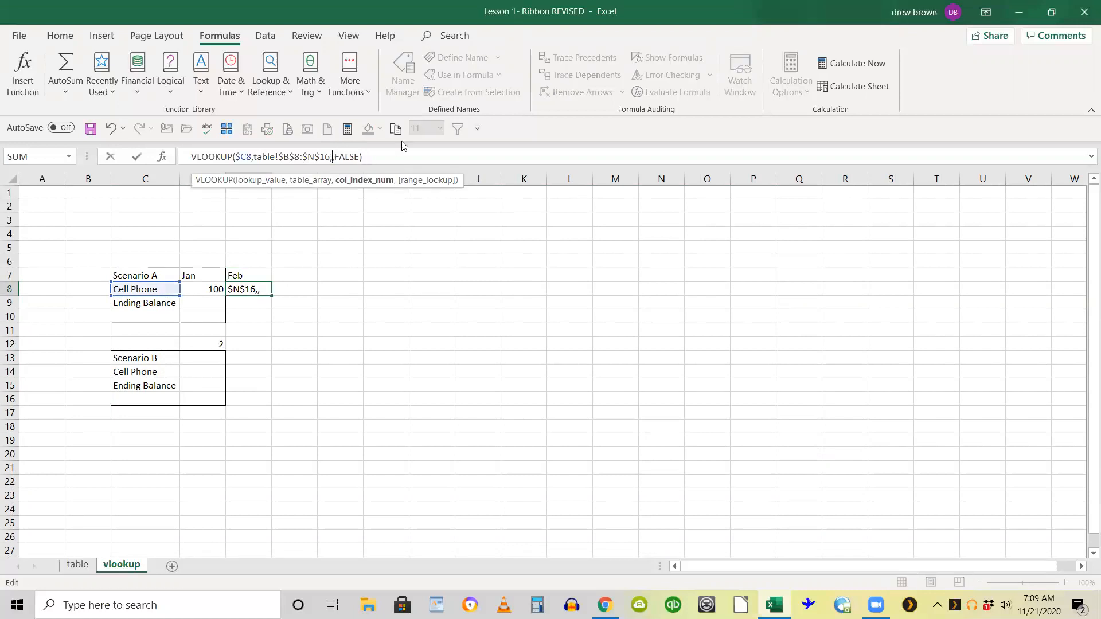
text(3)
key(Return)
click(249, 289)
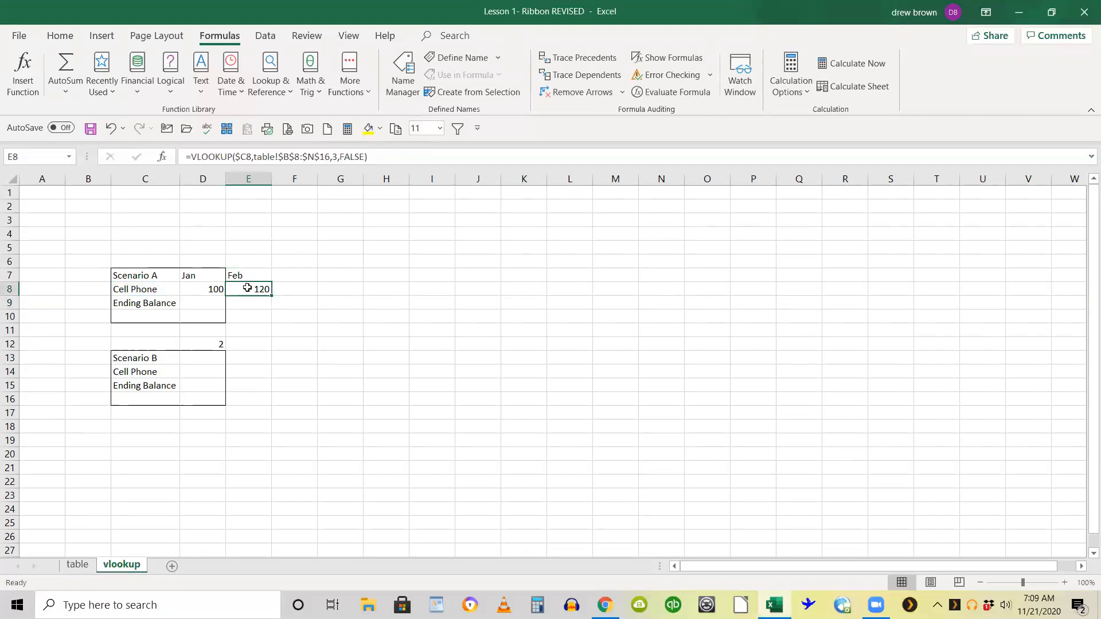
- Check the February cell phone amount in the budget table and the column index in E8's formula
click(77, 565)
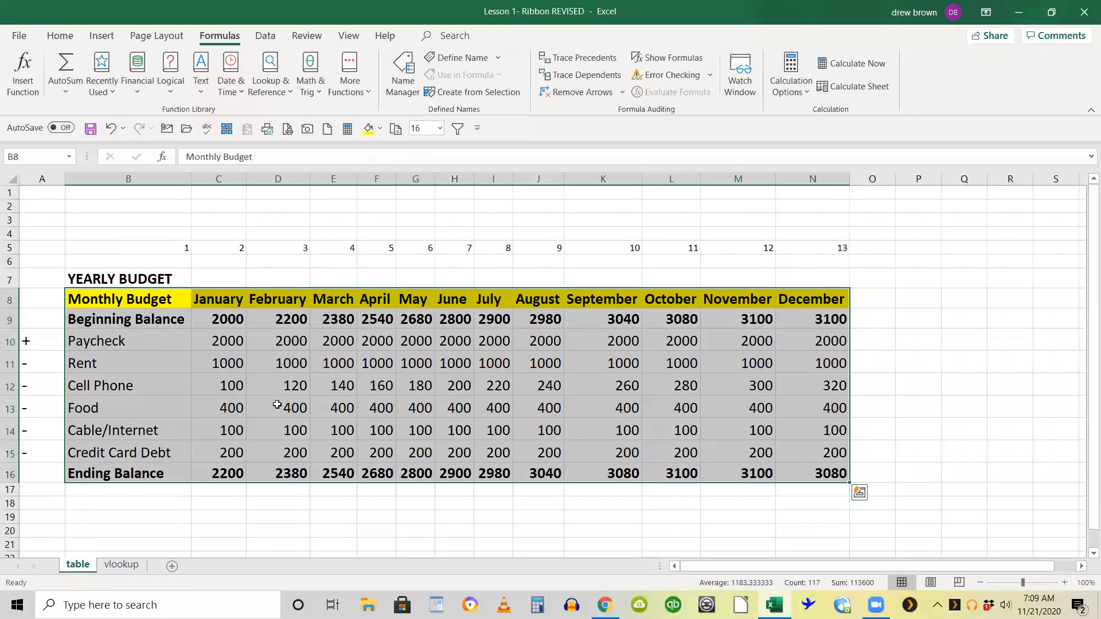
click(121, 565)
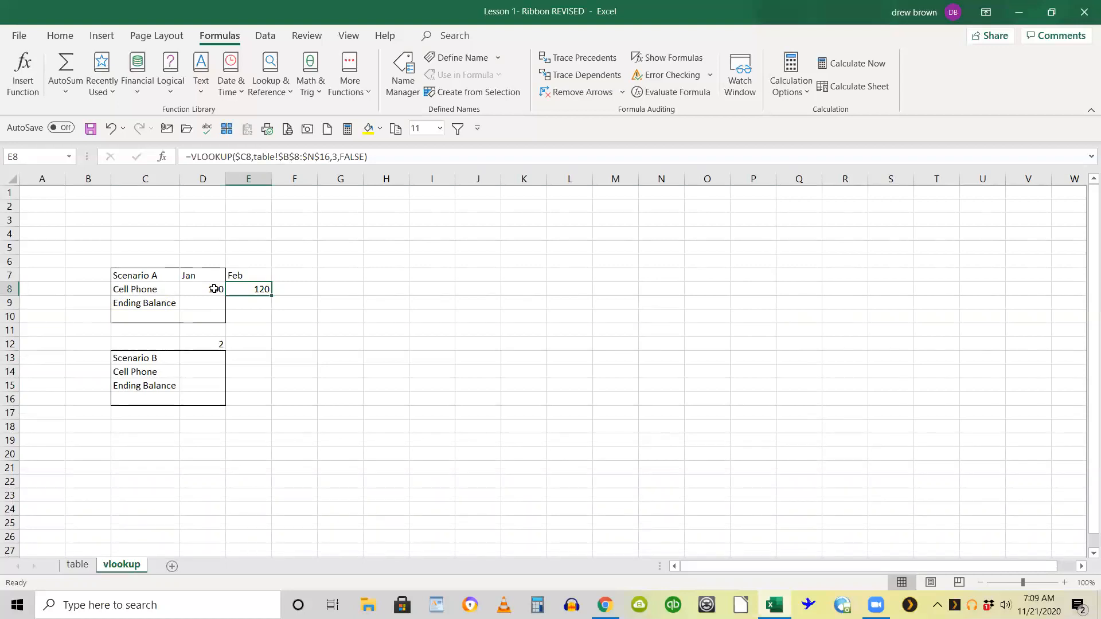
click(338, 156)
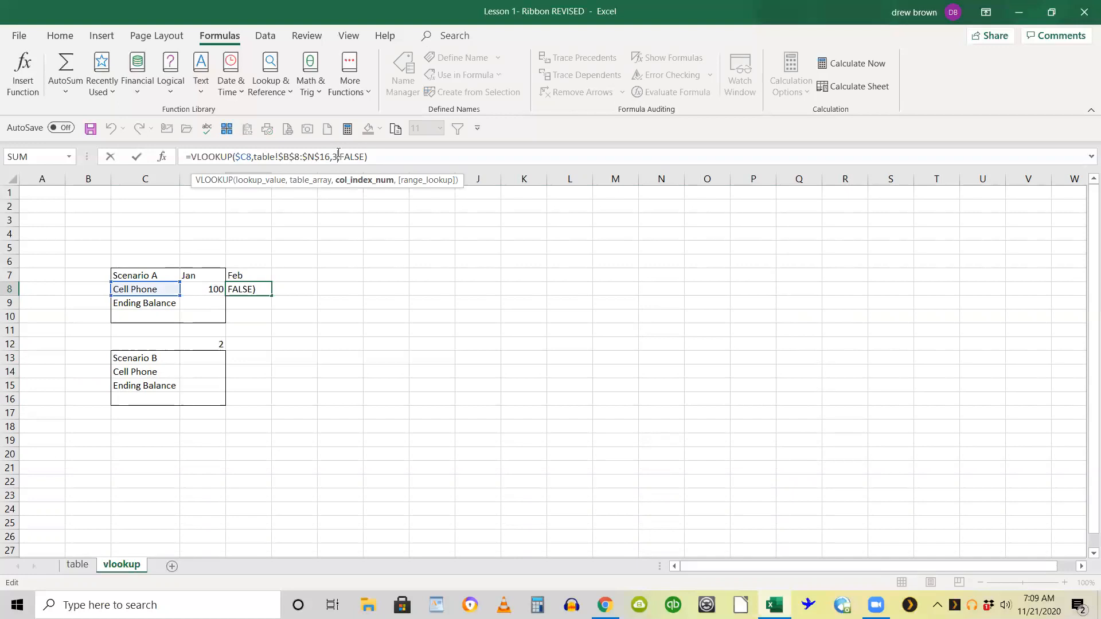
key(ctrl+Return)
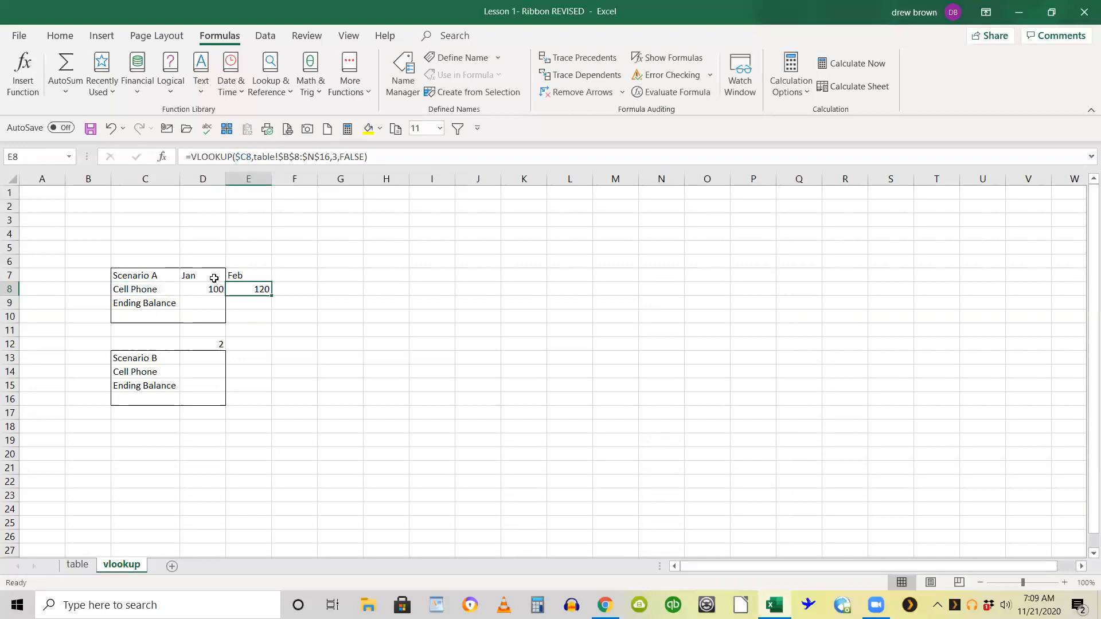
- Copy Scenario A's January and February Cell Phone formulas from D8:E8 into Scenario B's Cell Phone row, starting at D14
drag(214, 289, 237, 292)
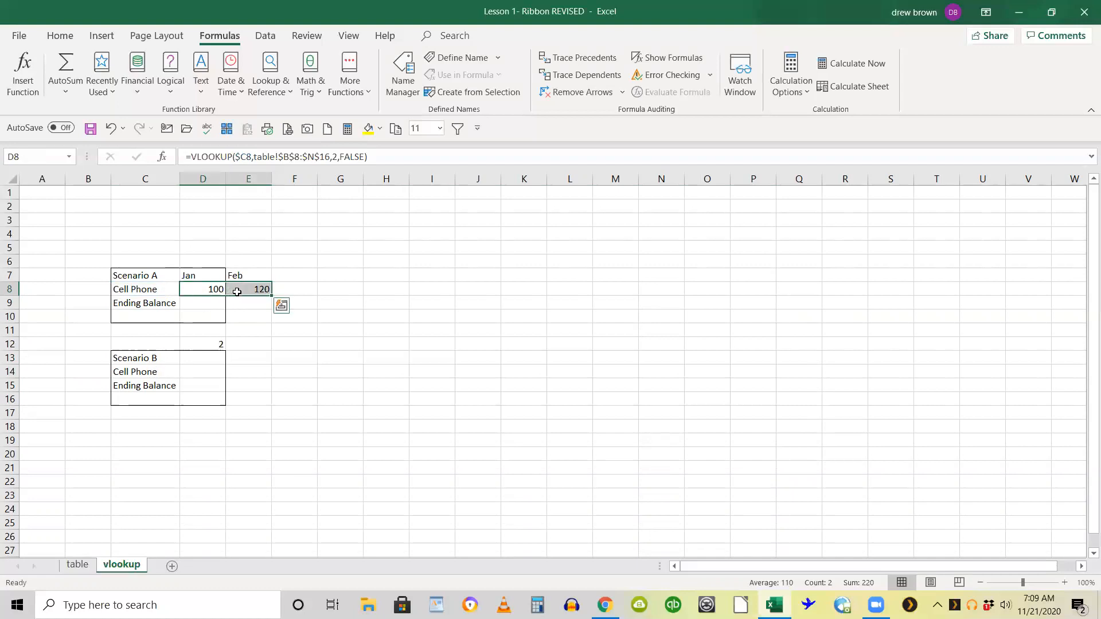
key(ctrl+c)
click(202, 370)
key(ctrl+v)
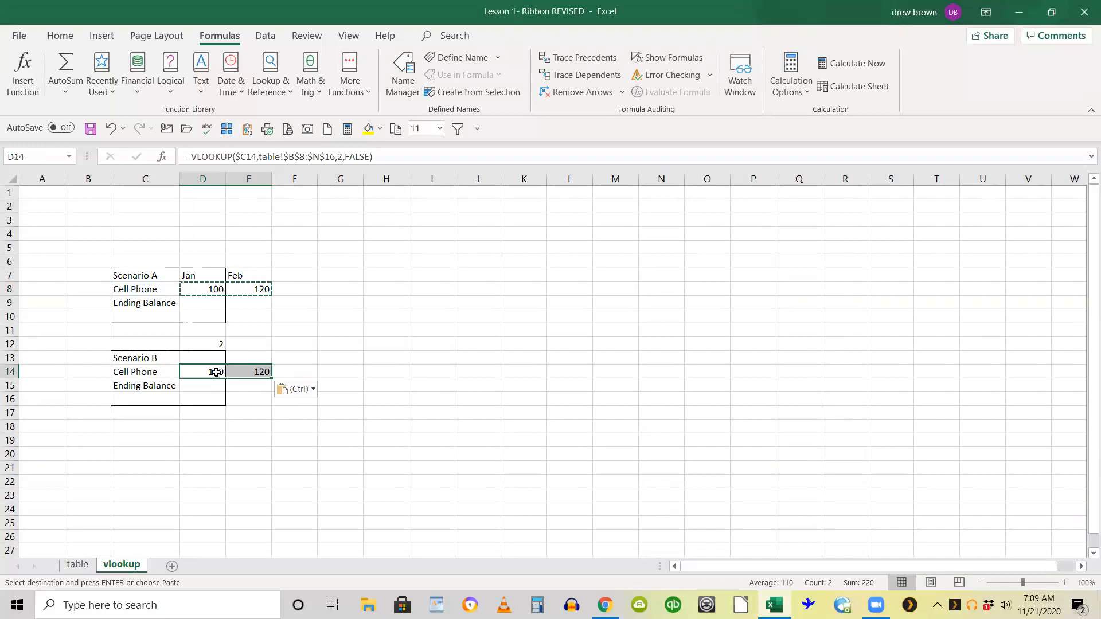
- Replace the column index in D14's Scenario B Cell Phone VLOOKUP with the row-locked reference D$12
double_click(216, 373)
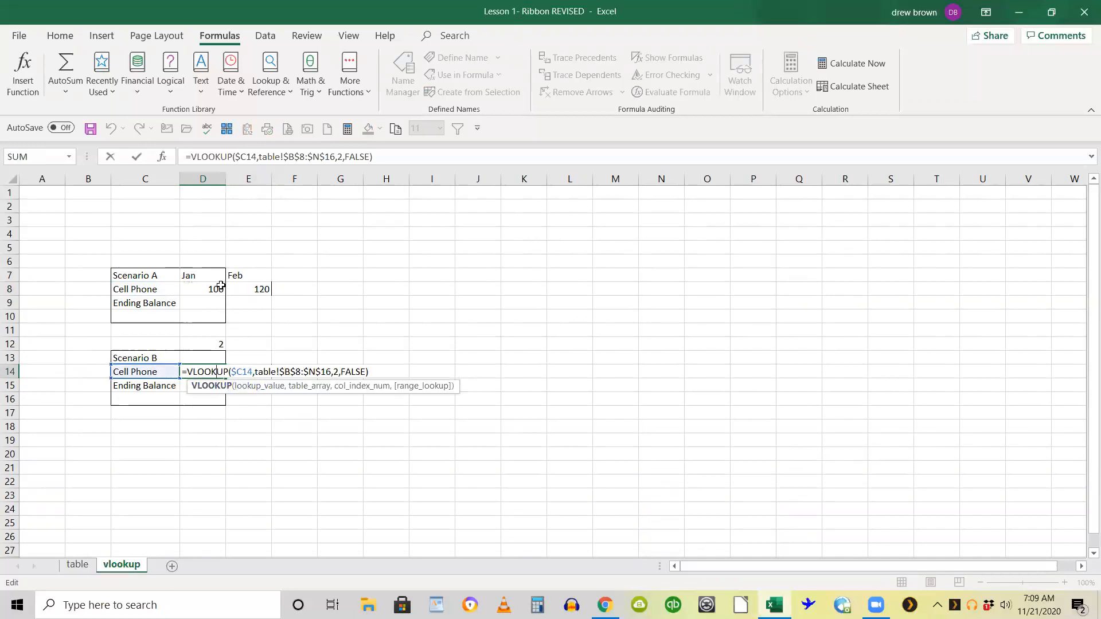
click(244, 371)
key(Escape)
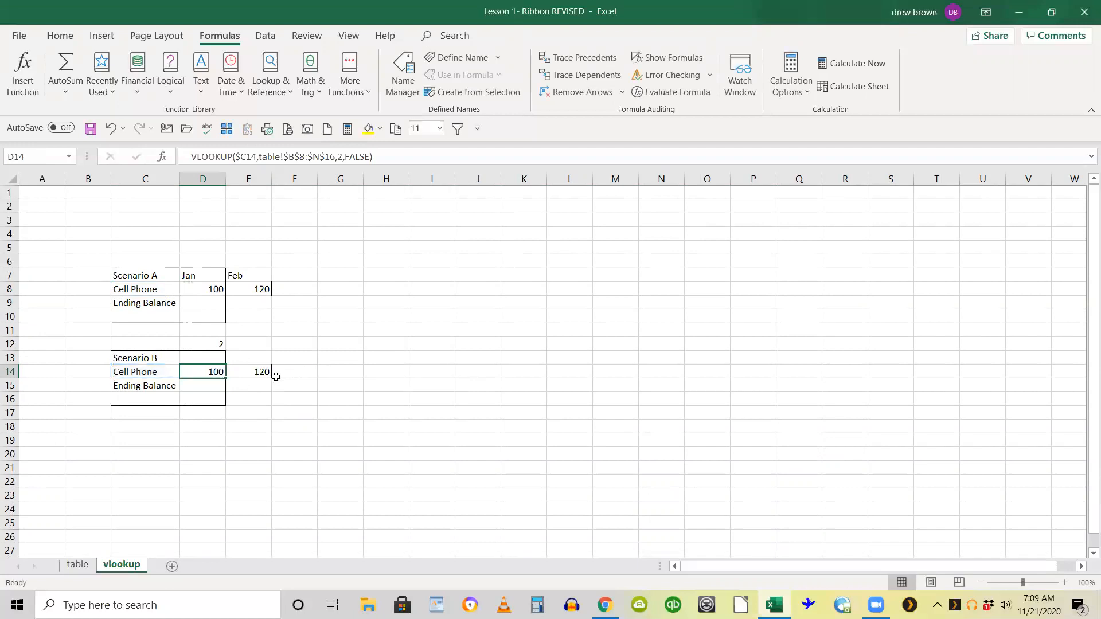
double_click(207, 370)
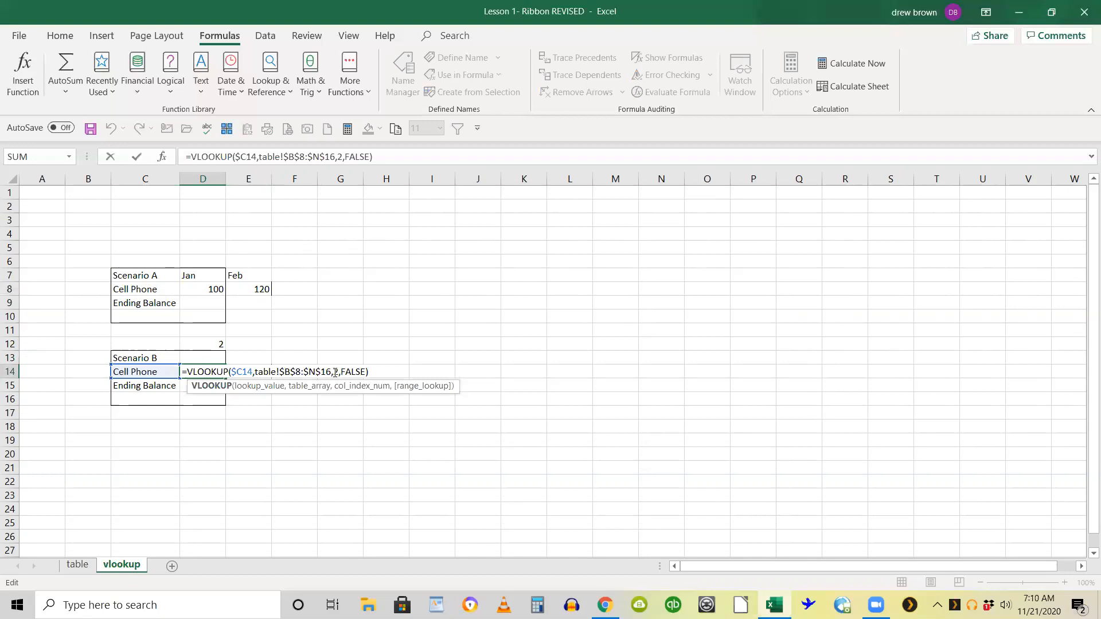
double_click(336, 371)
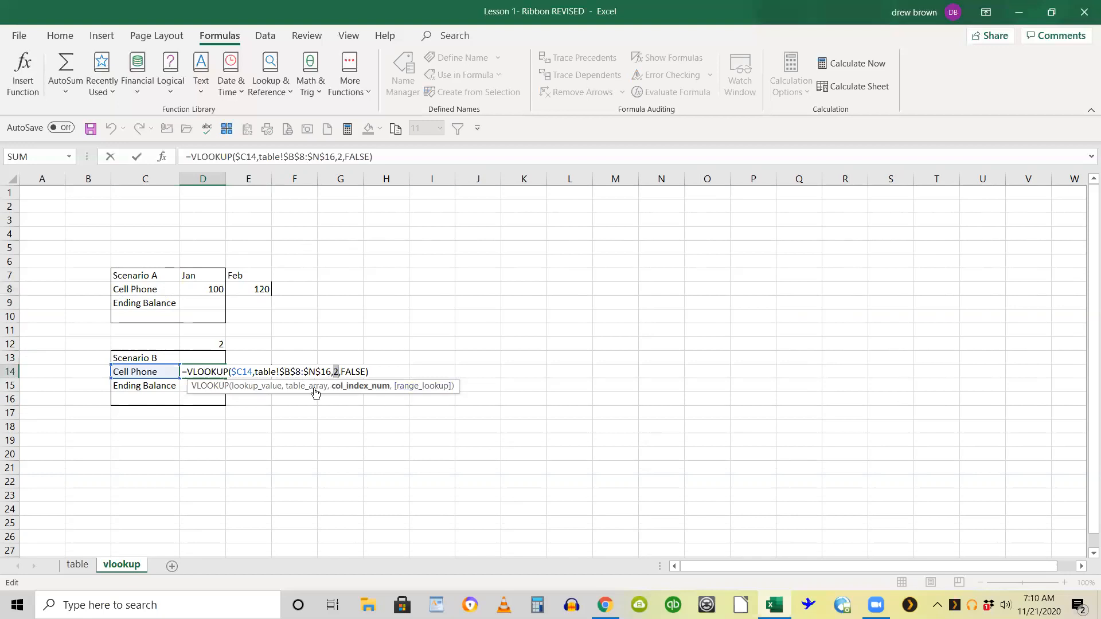
click(221, 341)
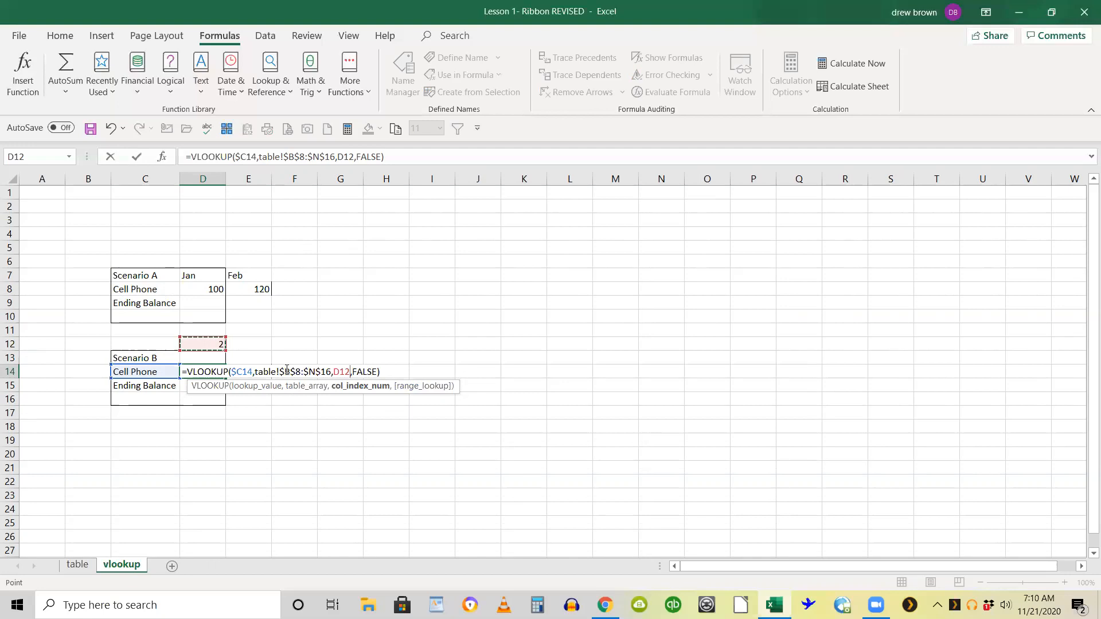
key(F4)
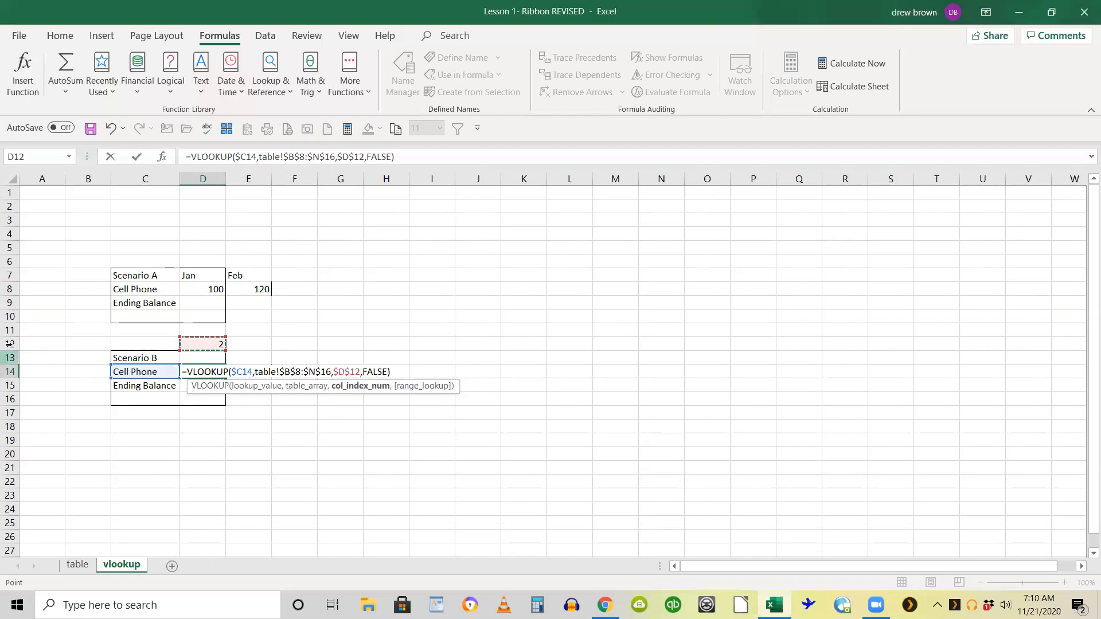
key(F4)
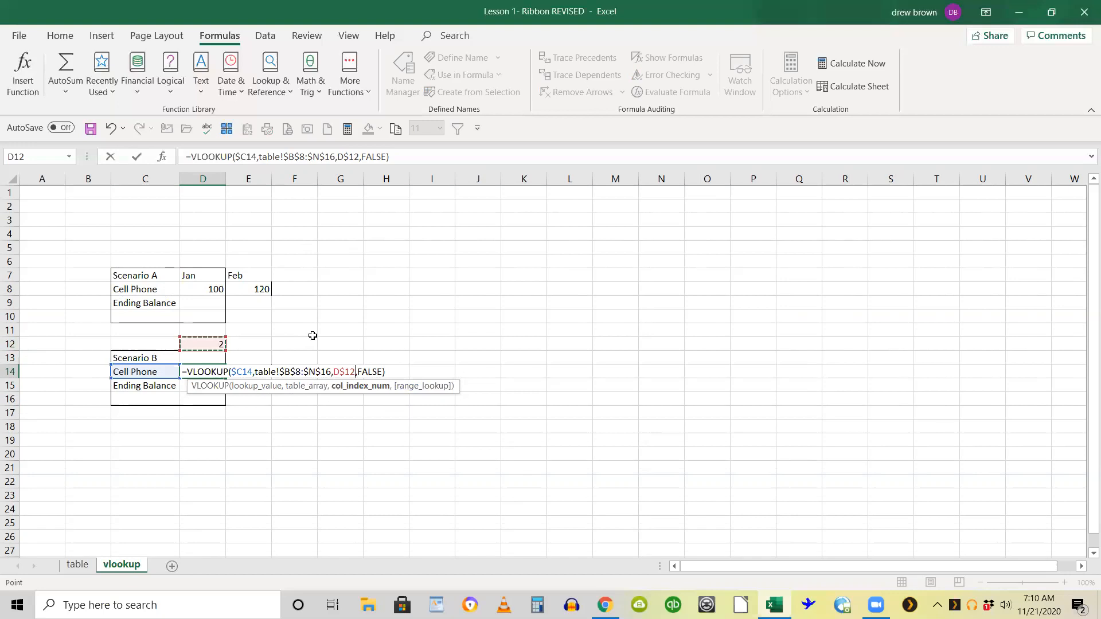
key(Return)
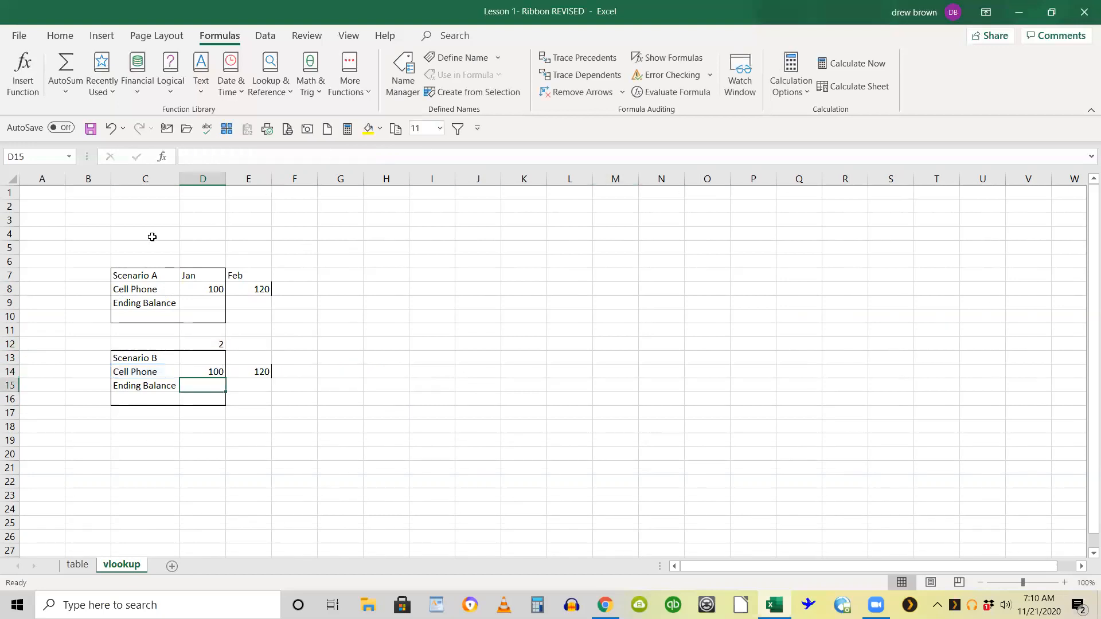
- Compare the column index arguments in the January Cell Phone formulas in D8 and D14
click(217, 370)
click(222, 287)
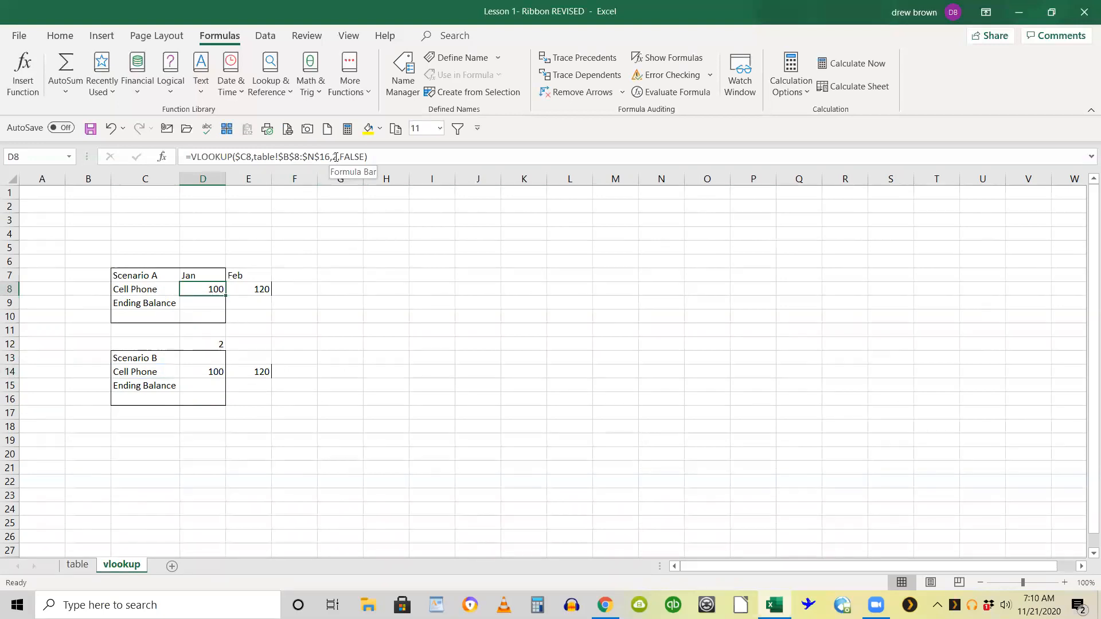
click(213, 380)
click(215, 373)
double_click(215, 372)
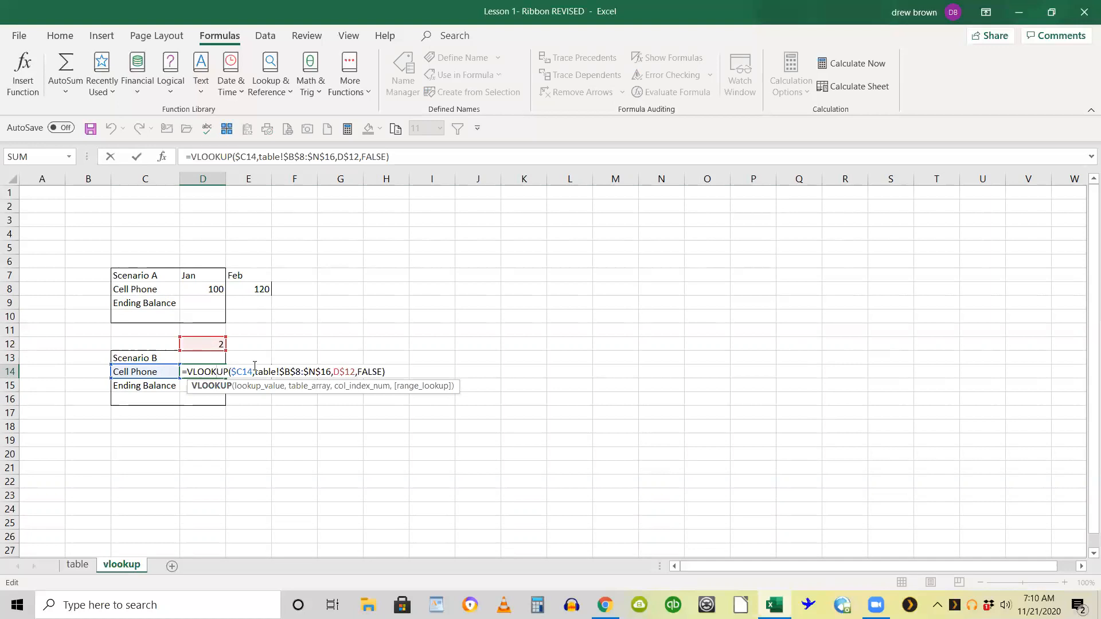
key(ctrl+Return)
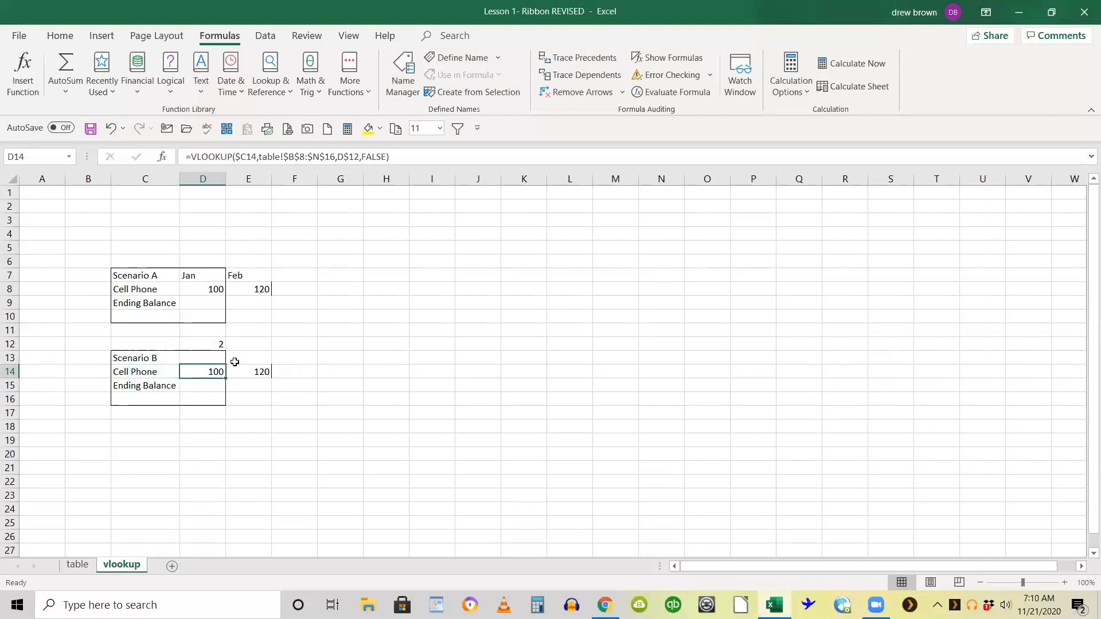
- Copy Scenario B's January Cell Phone VLOOKUP from D14 into February's cell E14
key(ctrl+c)
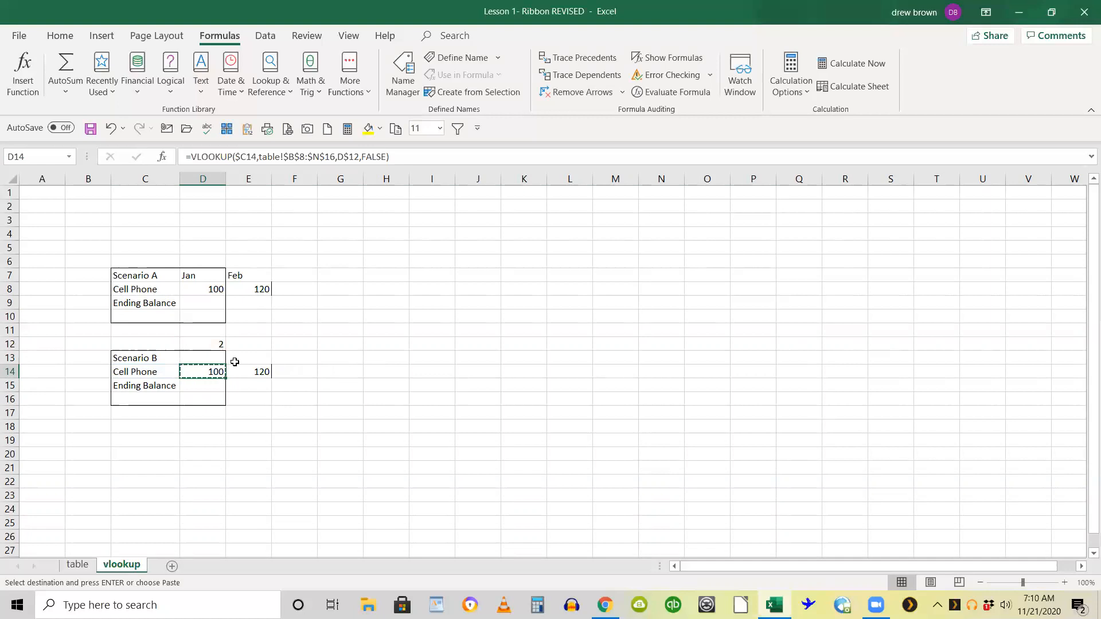
key(Right)
key(ctrl+v)
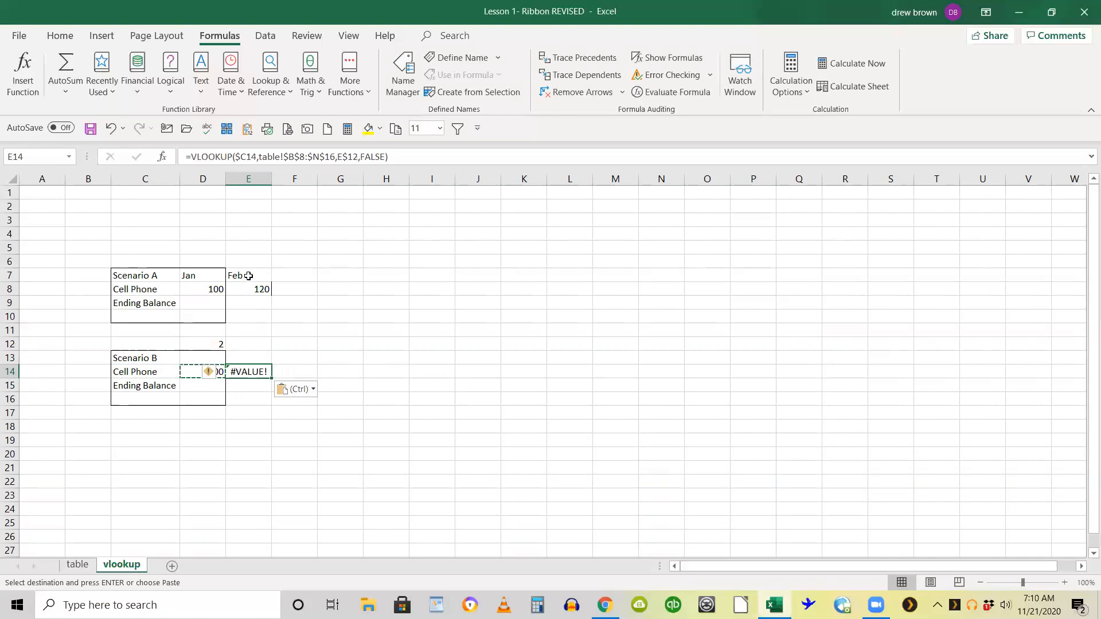
key(Escape)
- Check the column index reference in E14's formula and enter 3 in E12 as February's column number
double_click(246, 368)
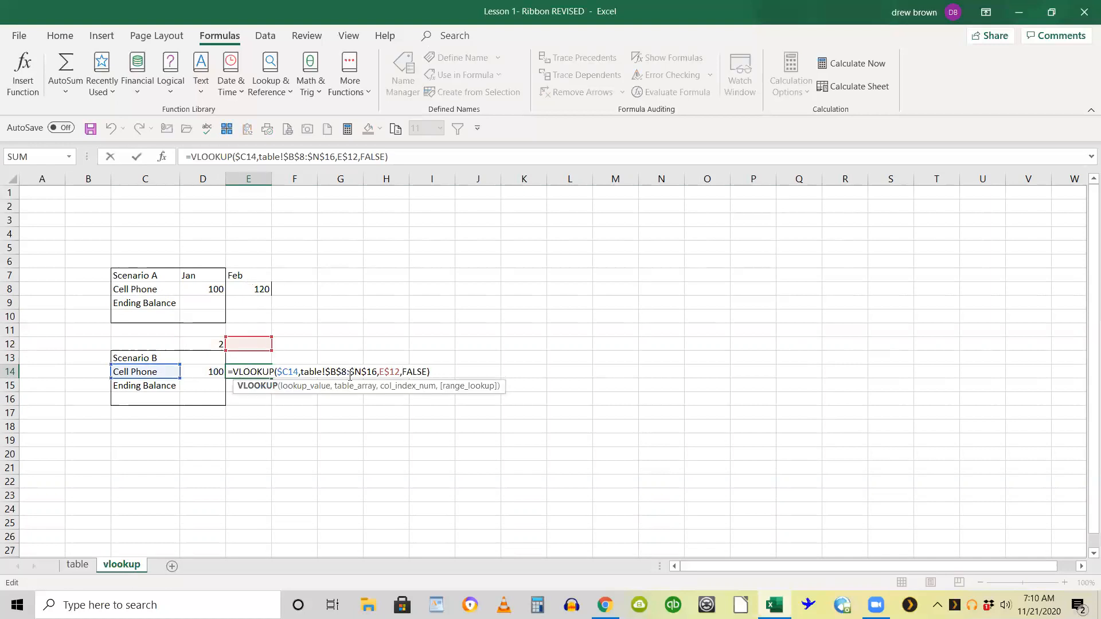
click(252, 344)
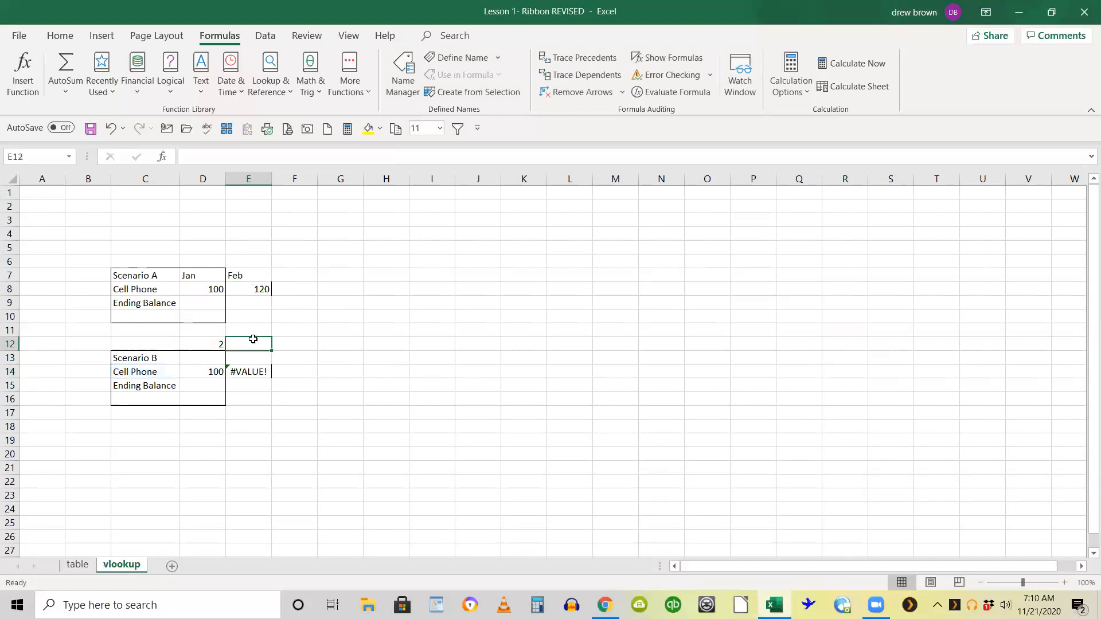
text(3)
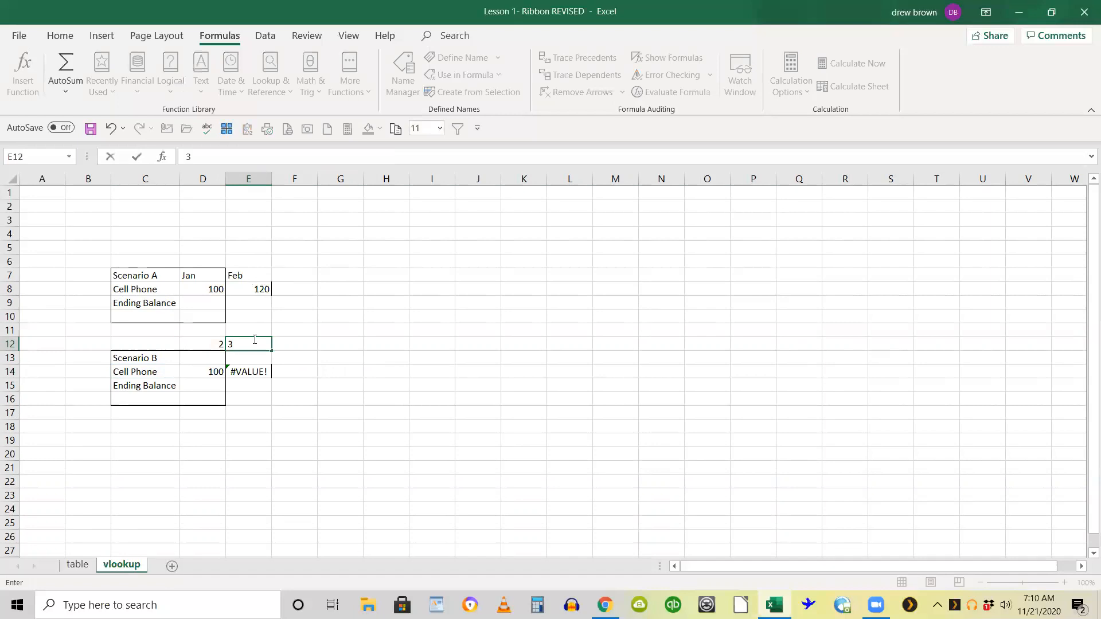
key(Tab)
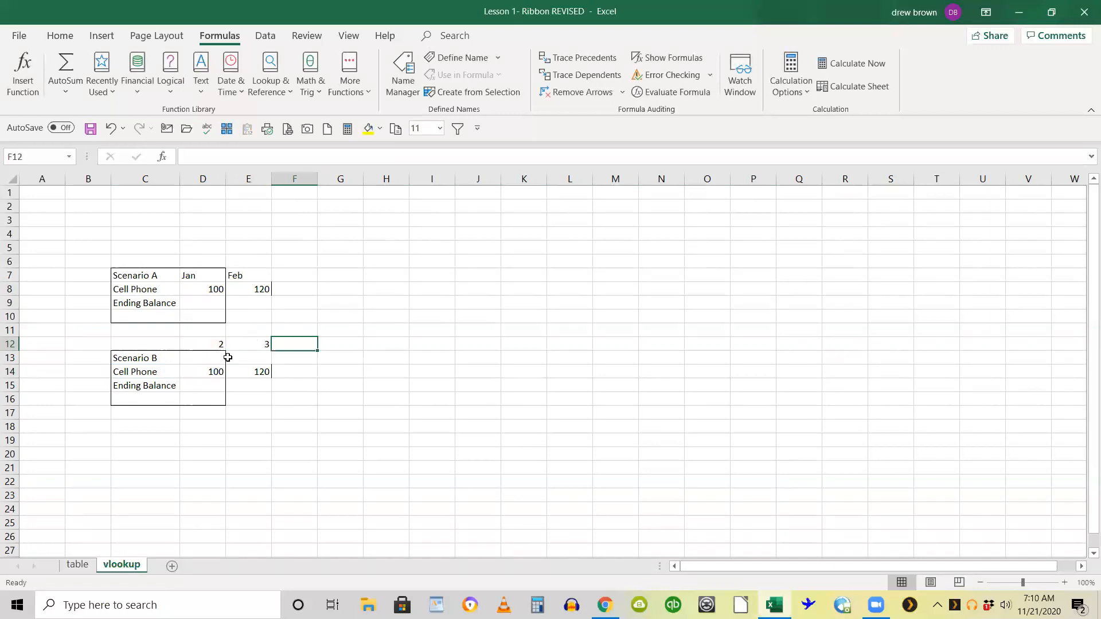
- Check the cell phone amounts and the column numbers above the months in the yearly budget table
click(80, 565)
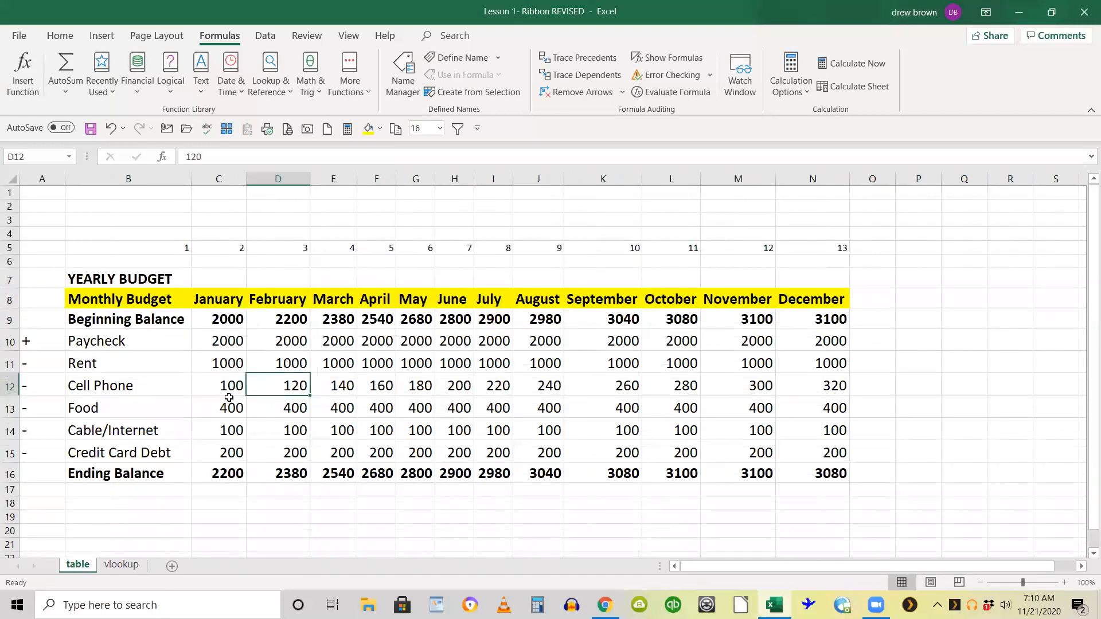
click(177, 386)
click(285, 379)
key(Right)
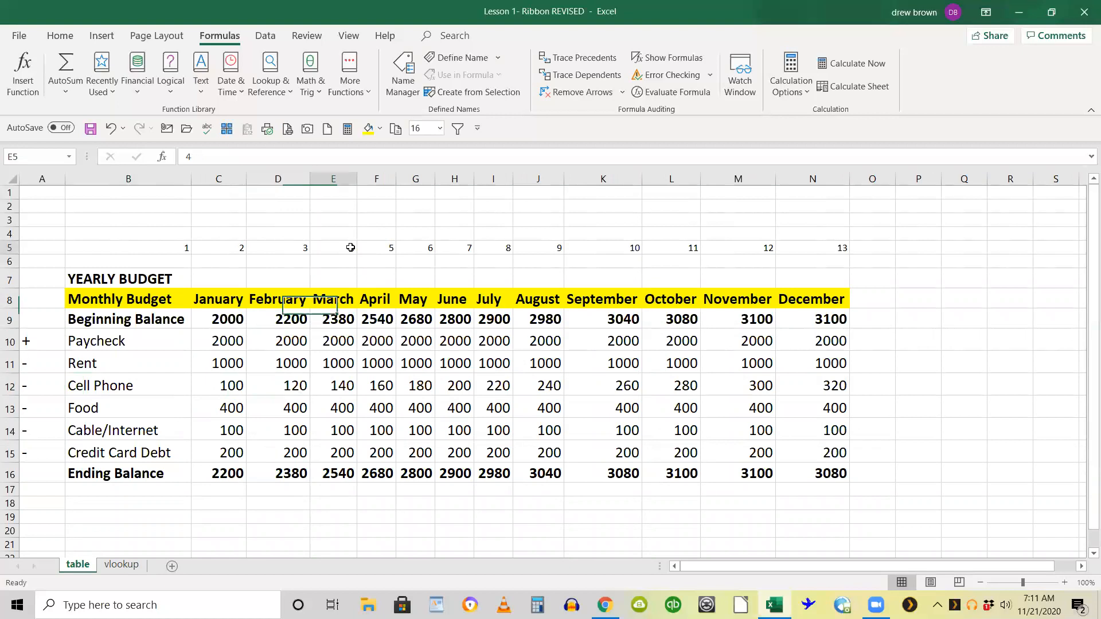
click(121, 565)
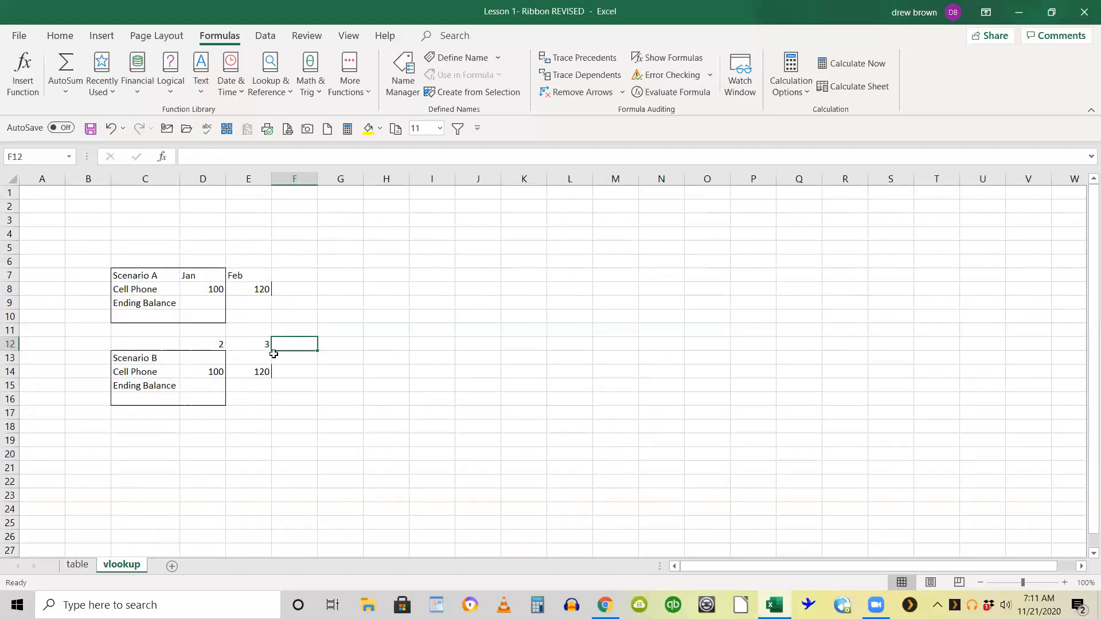
- Copy Scenario B's February Cell Phone VLOOKUP from E14 into F14 for the next month
key(Left)
key(Down)
key(Down)
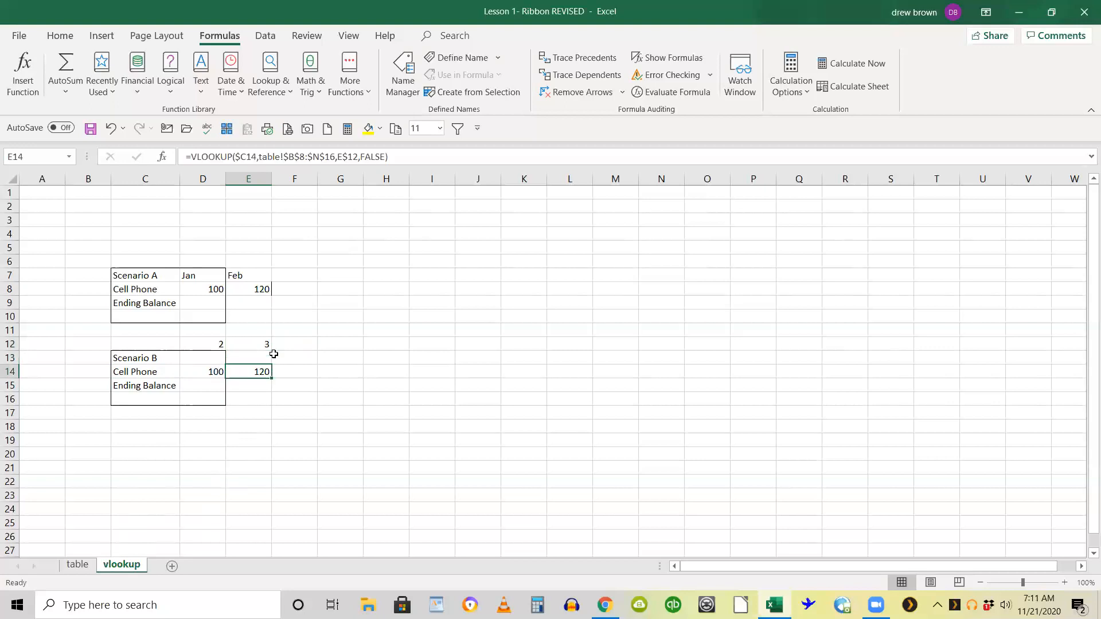
key(ctrl+c)
key(Right)
key(ctrl+v)
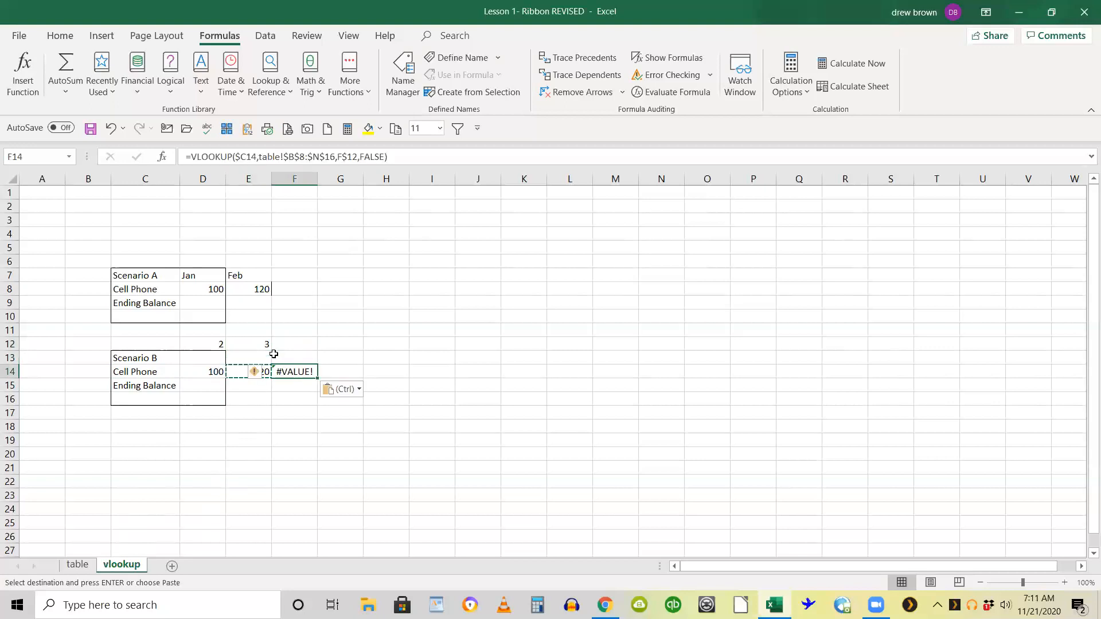
- Enter 4 in F12 as the column number and check that F14's VLOOKUP refers to it
click(291, 343)
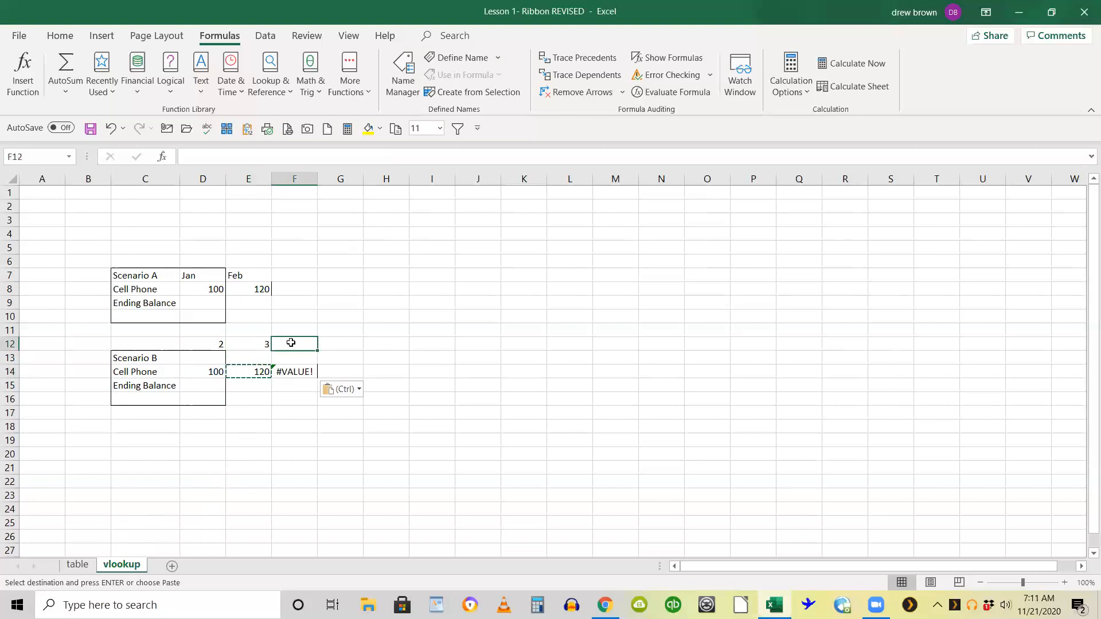
text(4)
click(394, 390)
click(296, 373)
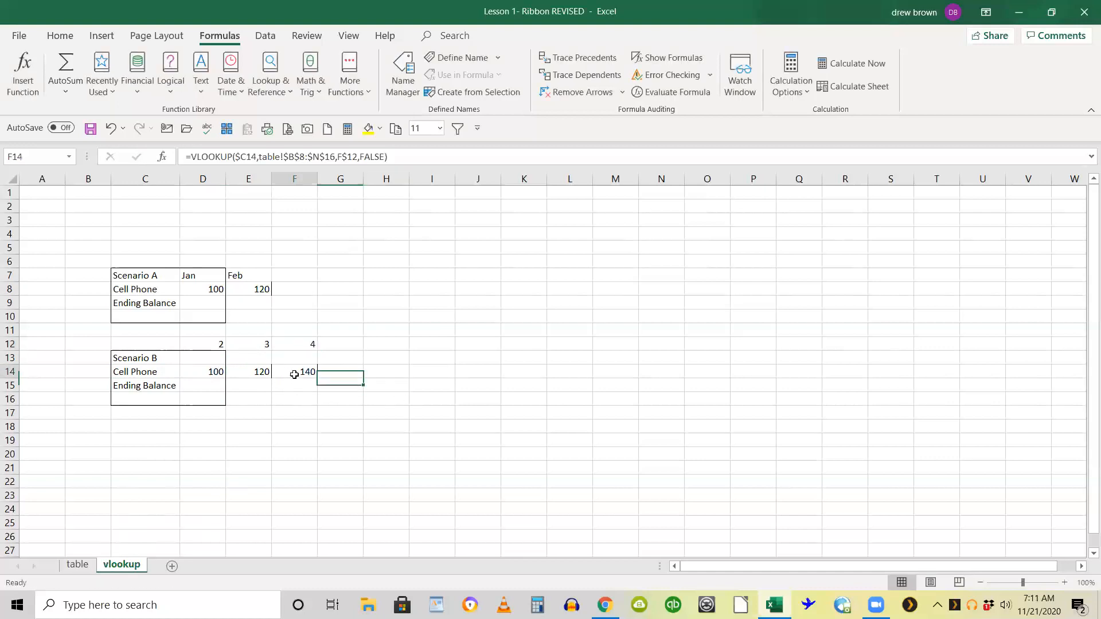
double_click(296, 373)
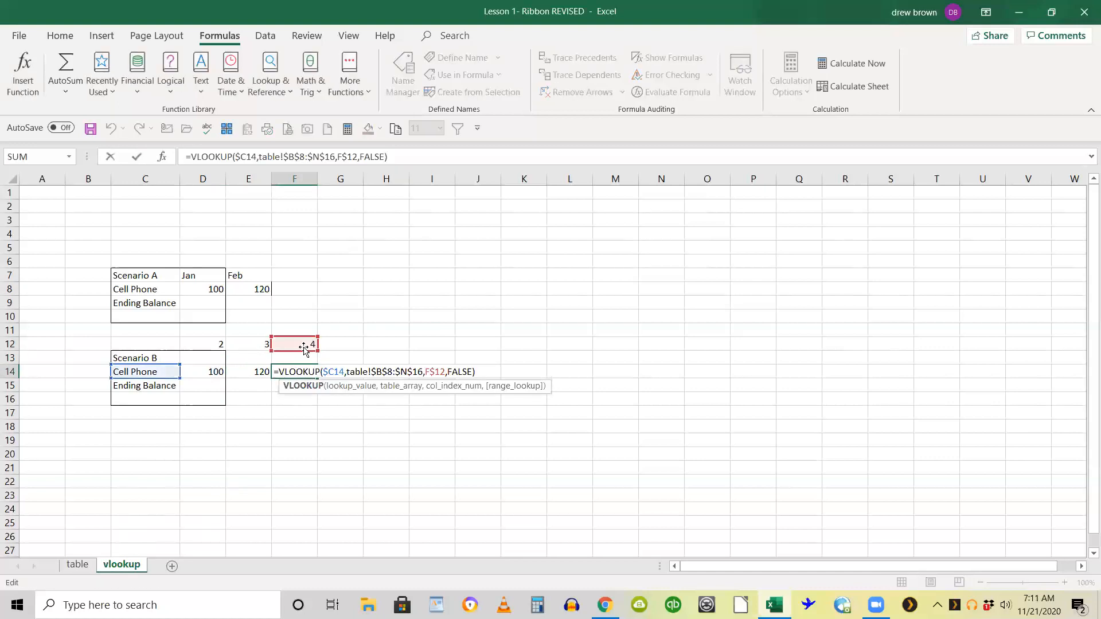
key(Escape)
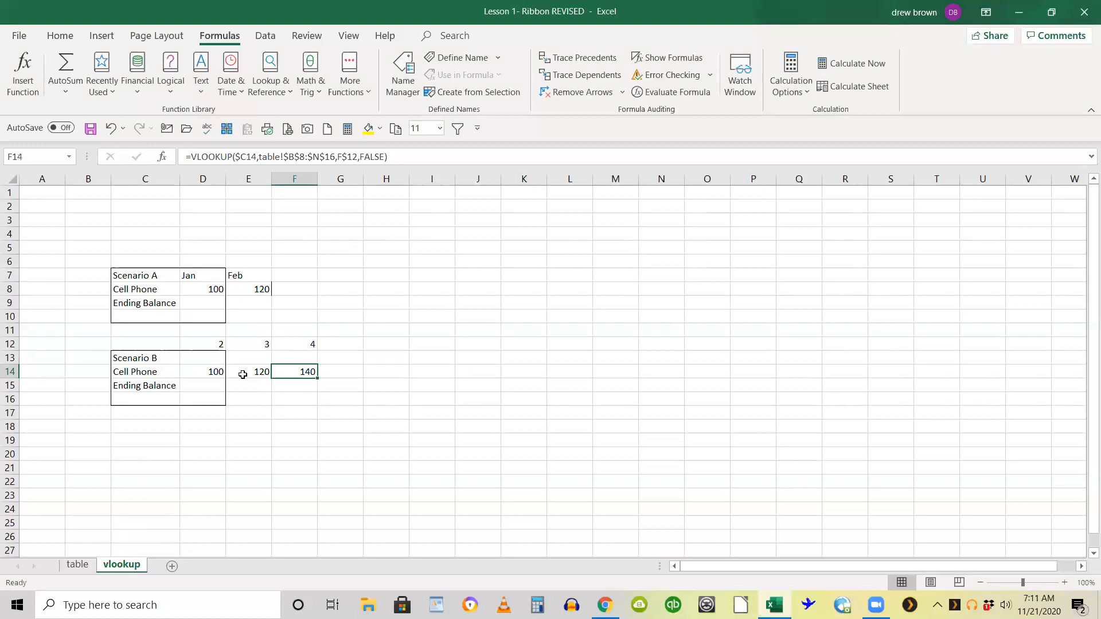
- Copy Scenario B's Cell Phone formulas from D14:F14 into the Ending Balance row, starting at D15
drag(201, 375, 285, 379)
key(ctrl+c)
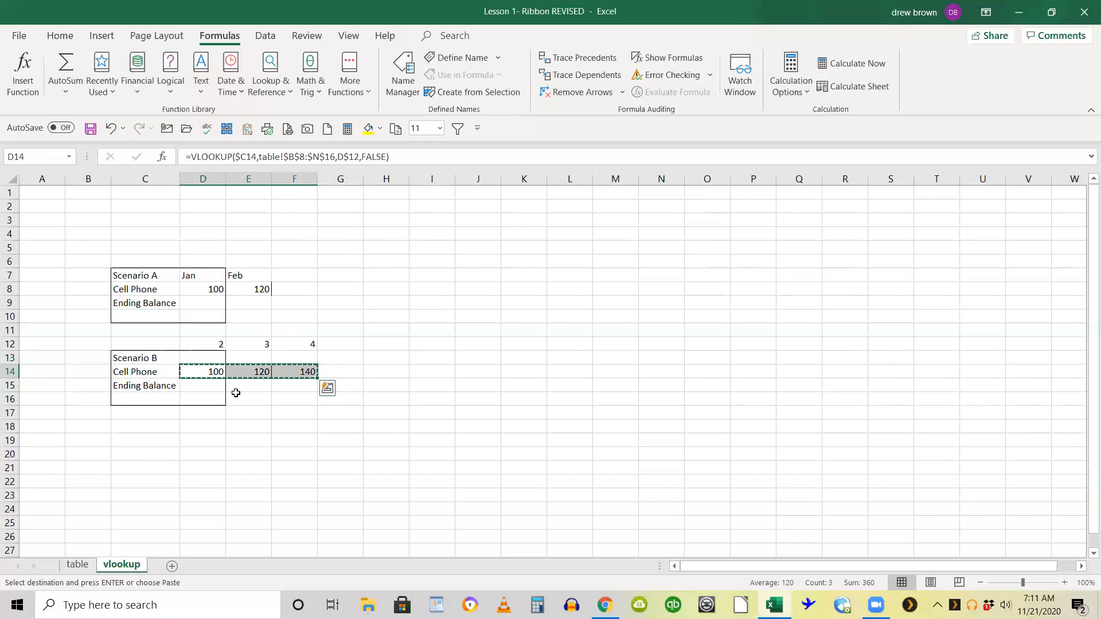
click(197, 386)
key(ctrl+v)
key(Escape)
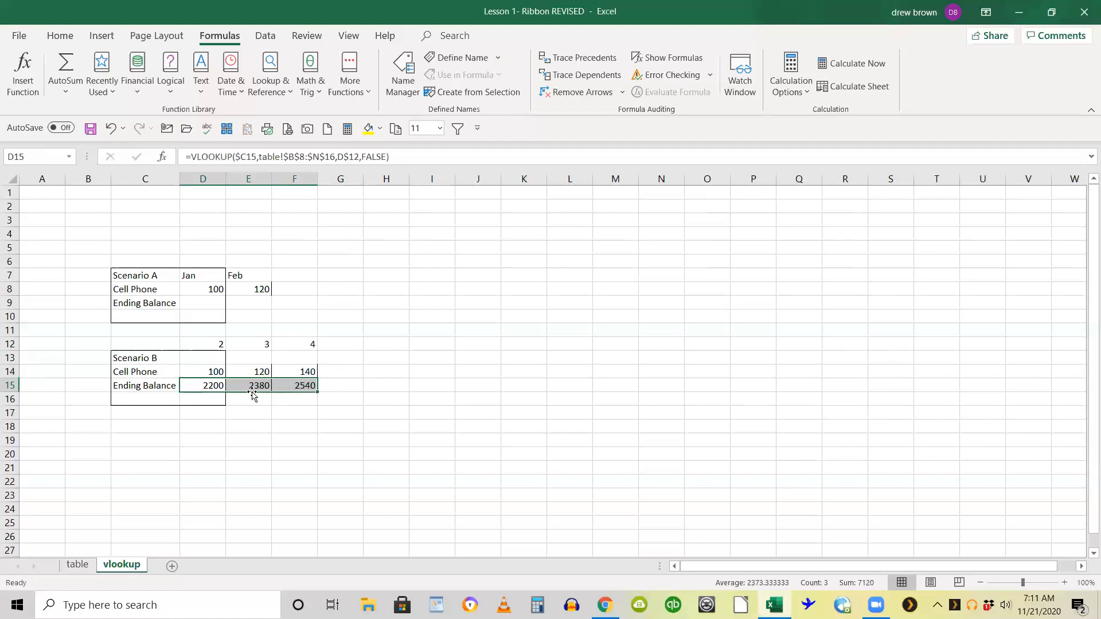
- Compare Scenario B's Ending Balance formulas and amounts with January's ending balance in the yearly budget table
double_click(220, 386)
key(Escape)
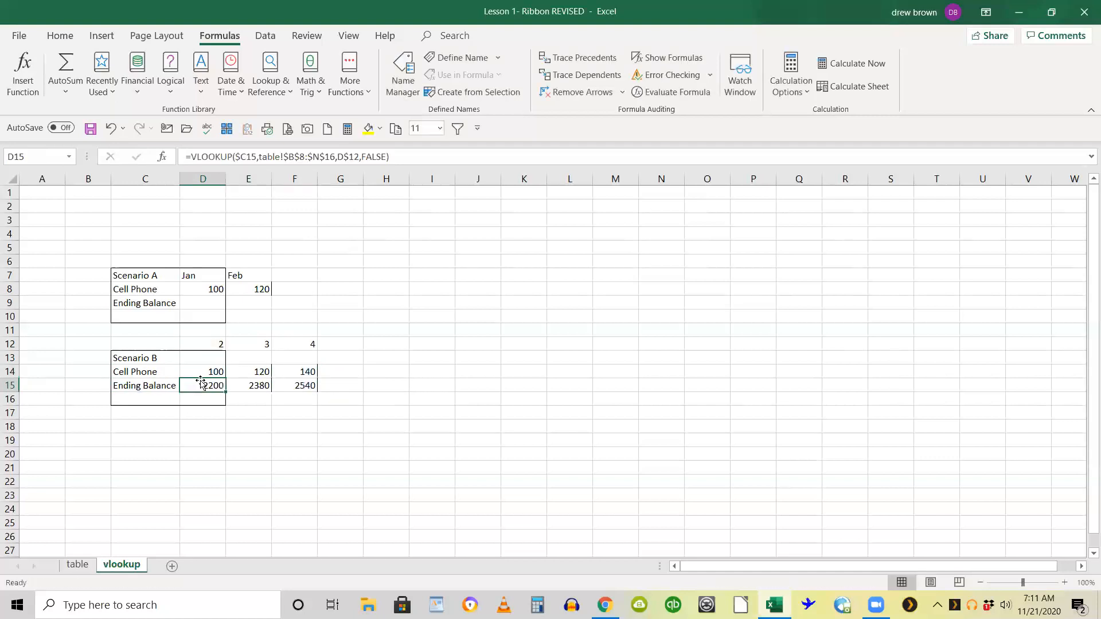
click(90, 566)
click(241, 474)
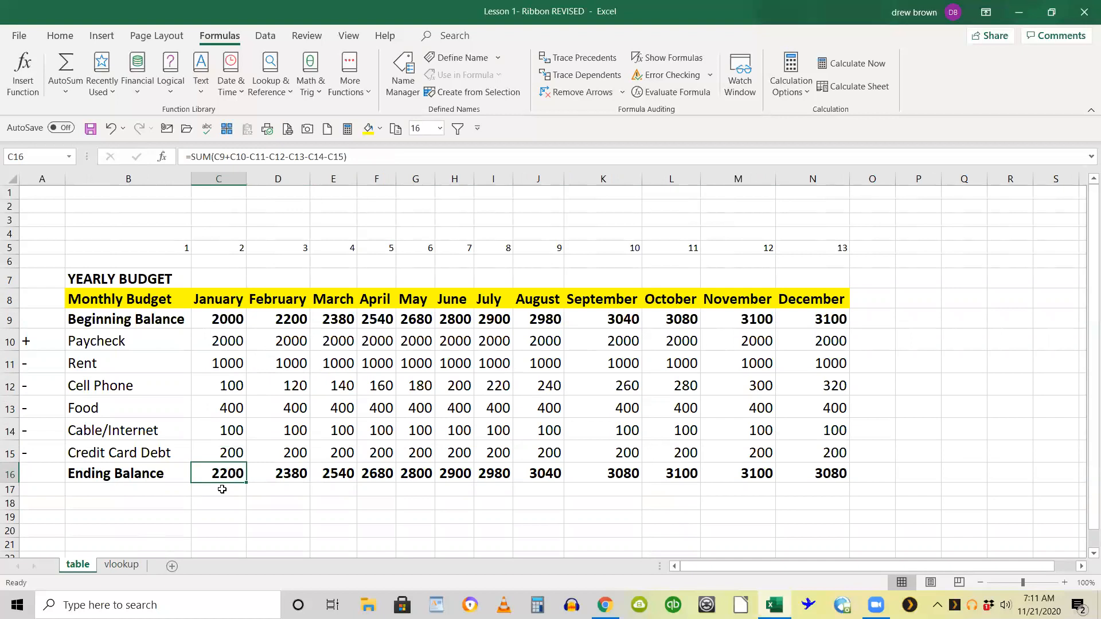
click(122, 566)
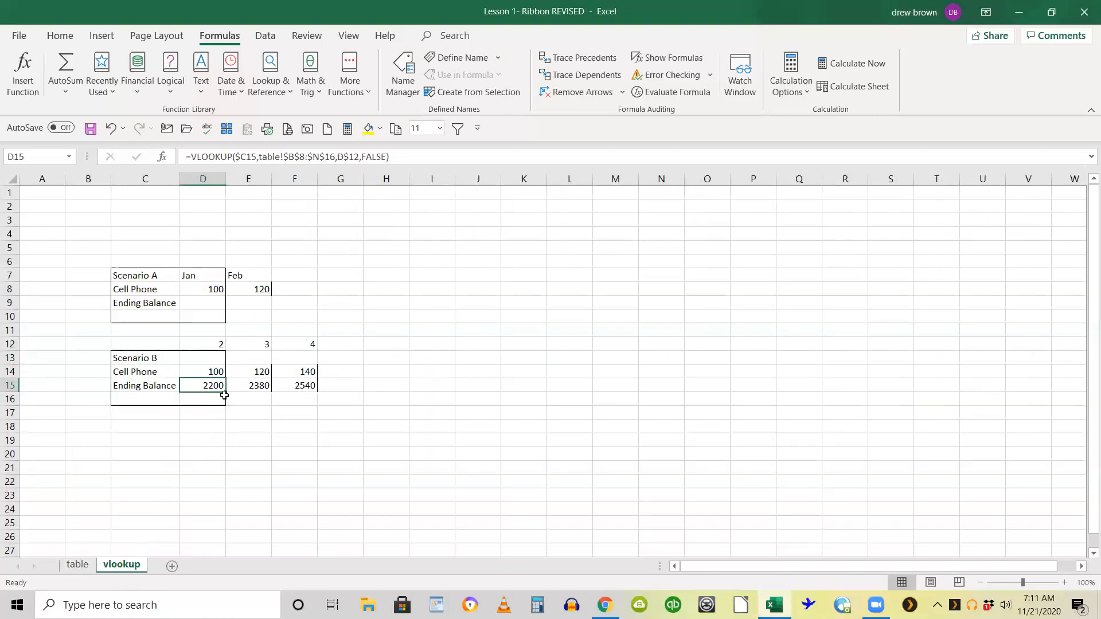
click(213, 372)
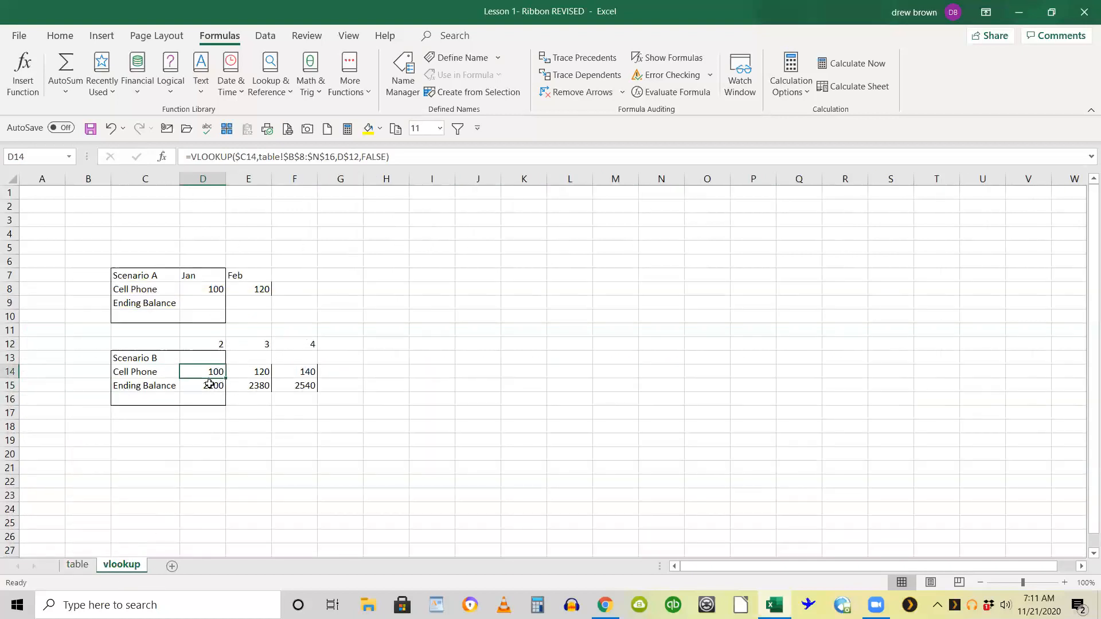
click(299, 382)
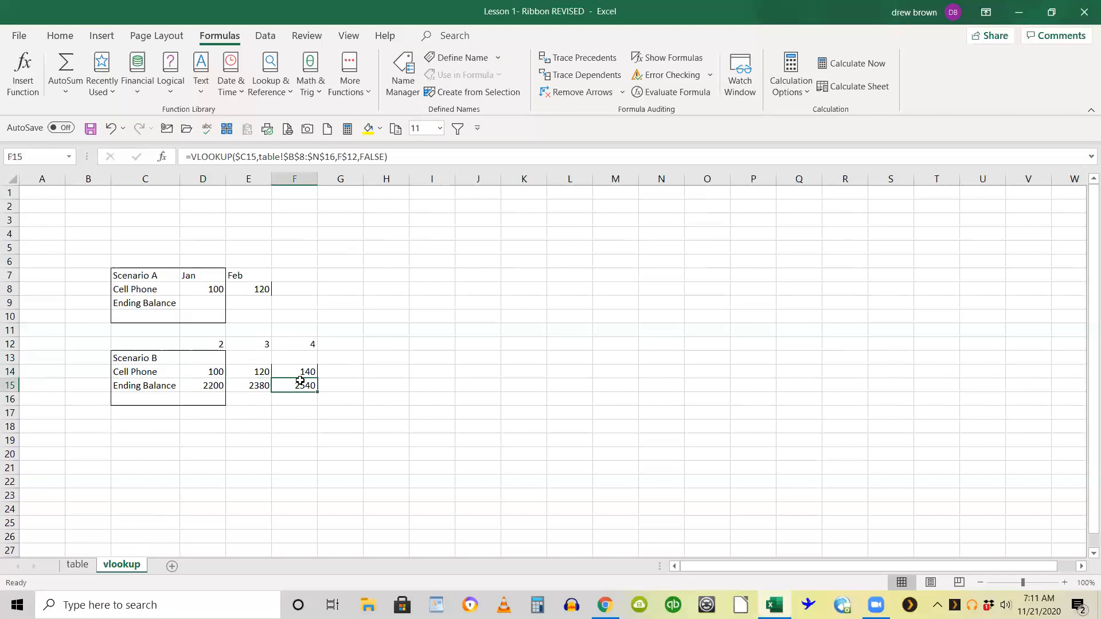